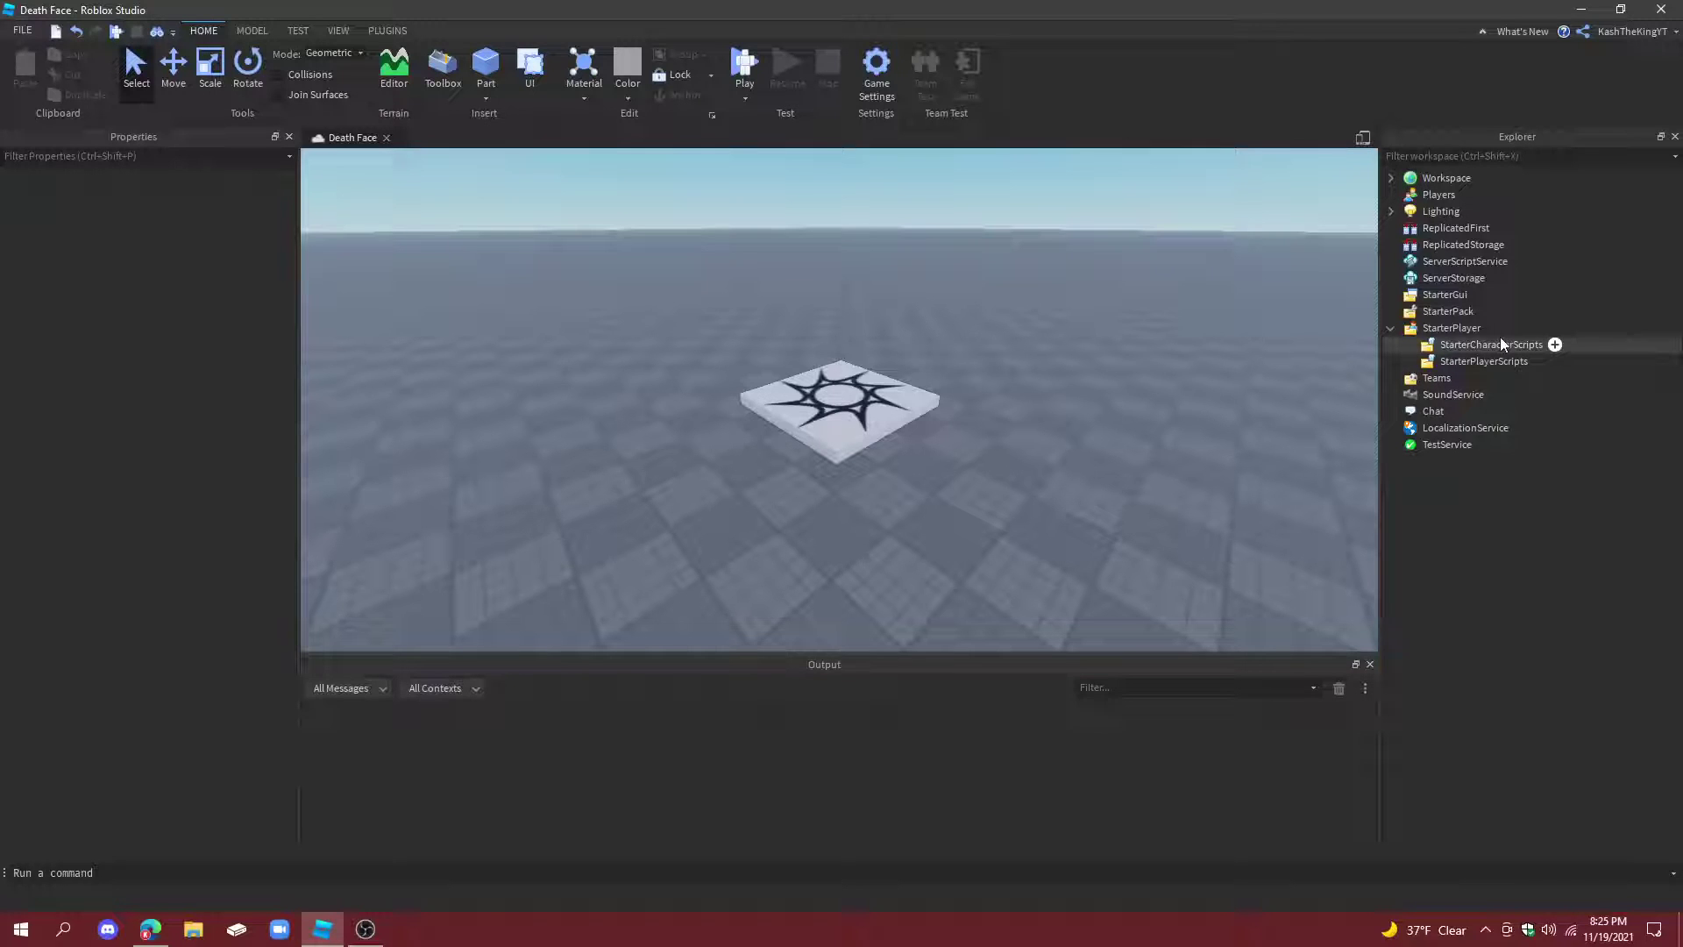
Insert a Script under StarterCharacterScripts and rename it DeathFaces.
left_click(1563, 345)
left_click(395, 227)
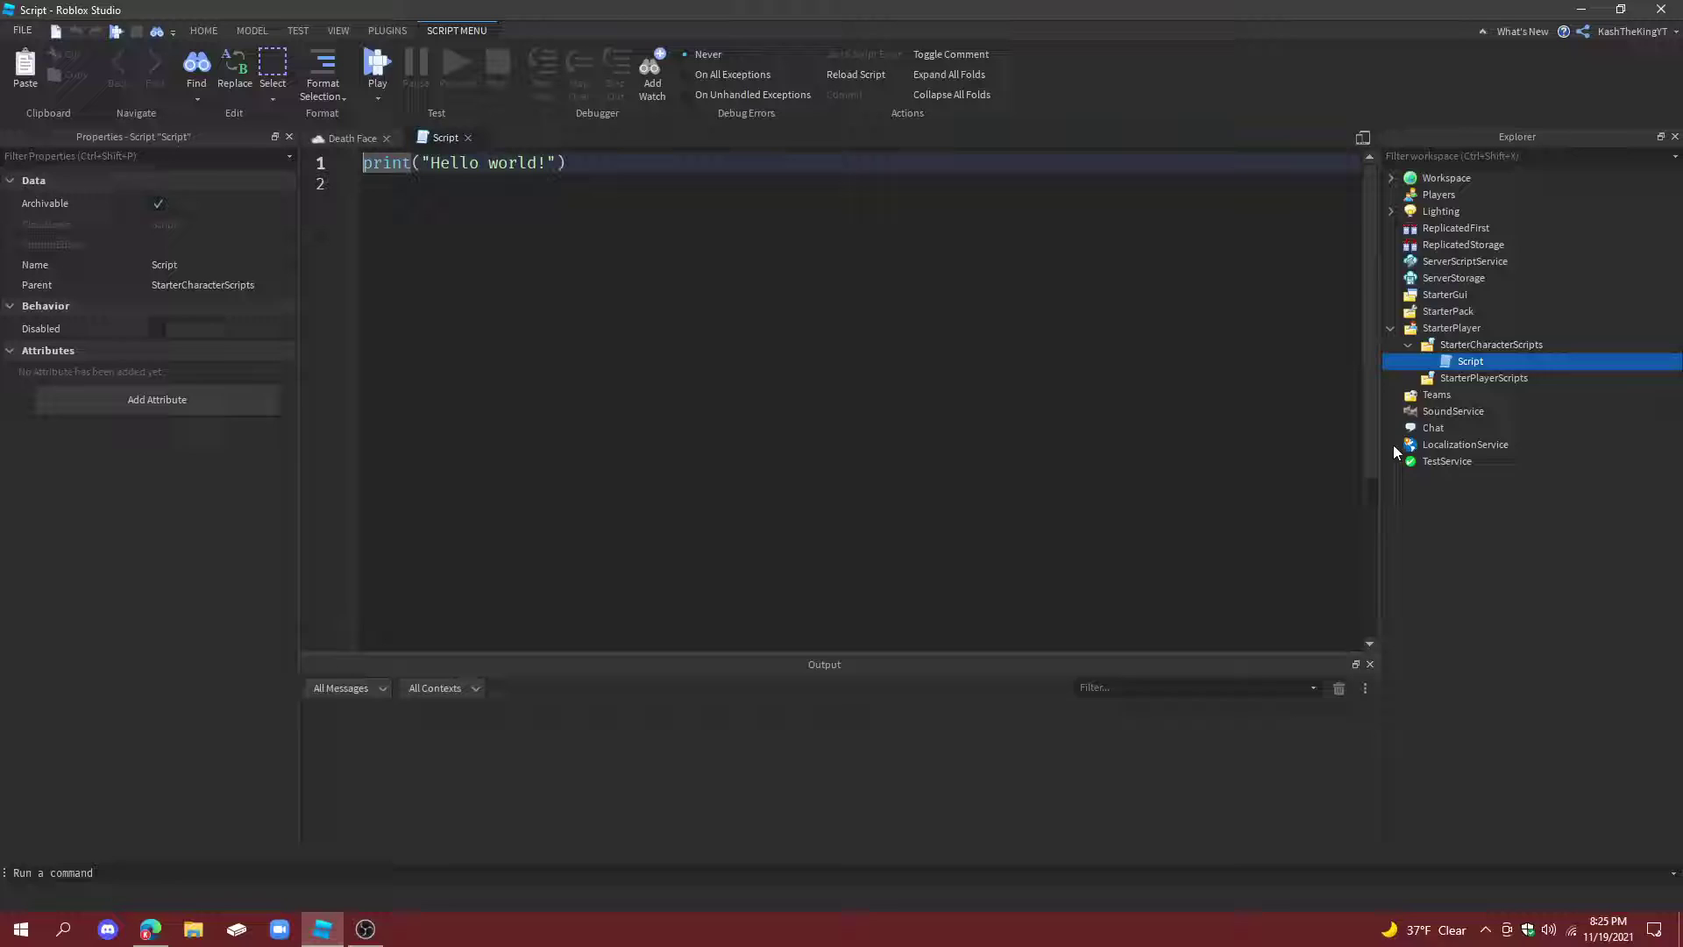
left_click(1473, 362)
key("F2")
type("Death")
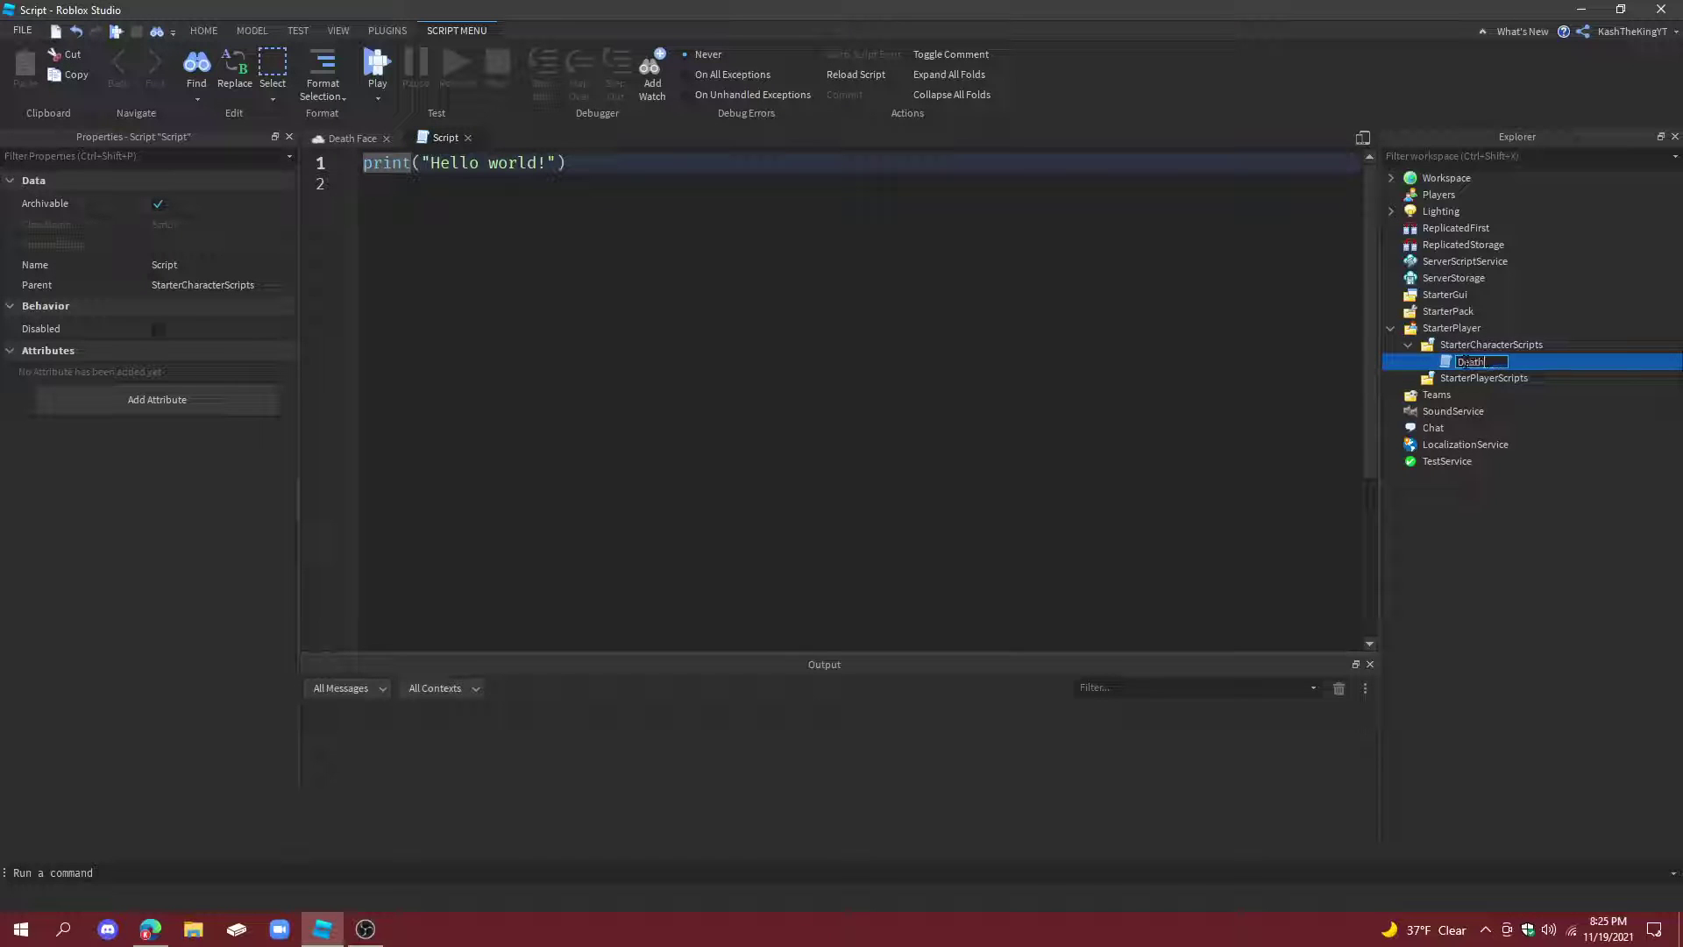
type("Faces")
Delete the placeholder Hello world print line from the DeathFaces script.
key("Return")
left_click(865, 291)
key("ctrl+a")
key("BackSpace")
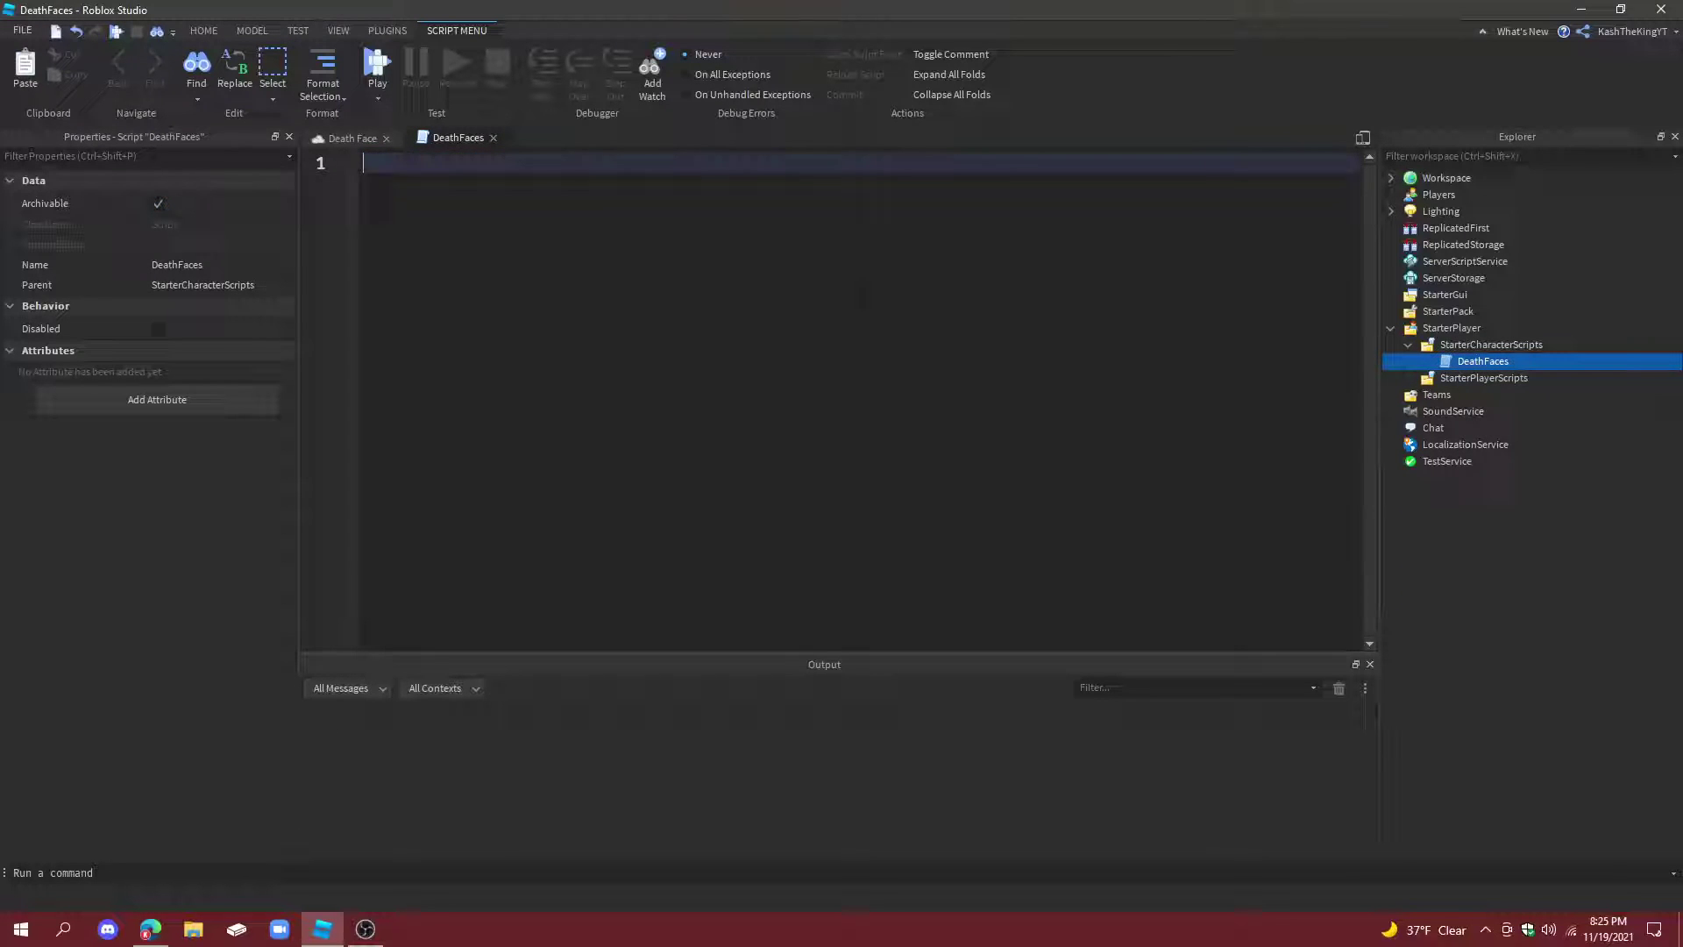
type("local char")
Write local char = script.Parent and local hum = char:WaitForChild("Humanoid").
key("Return")
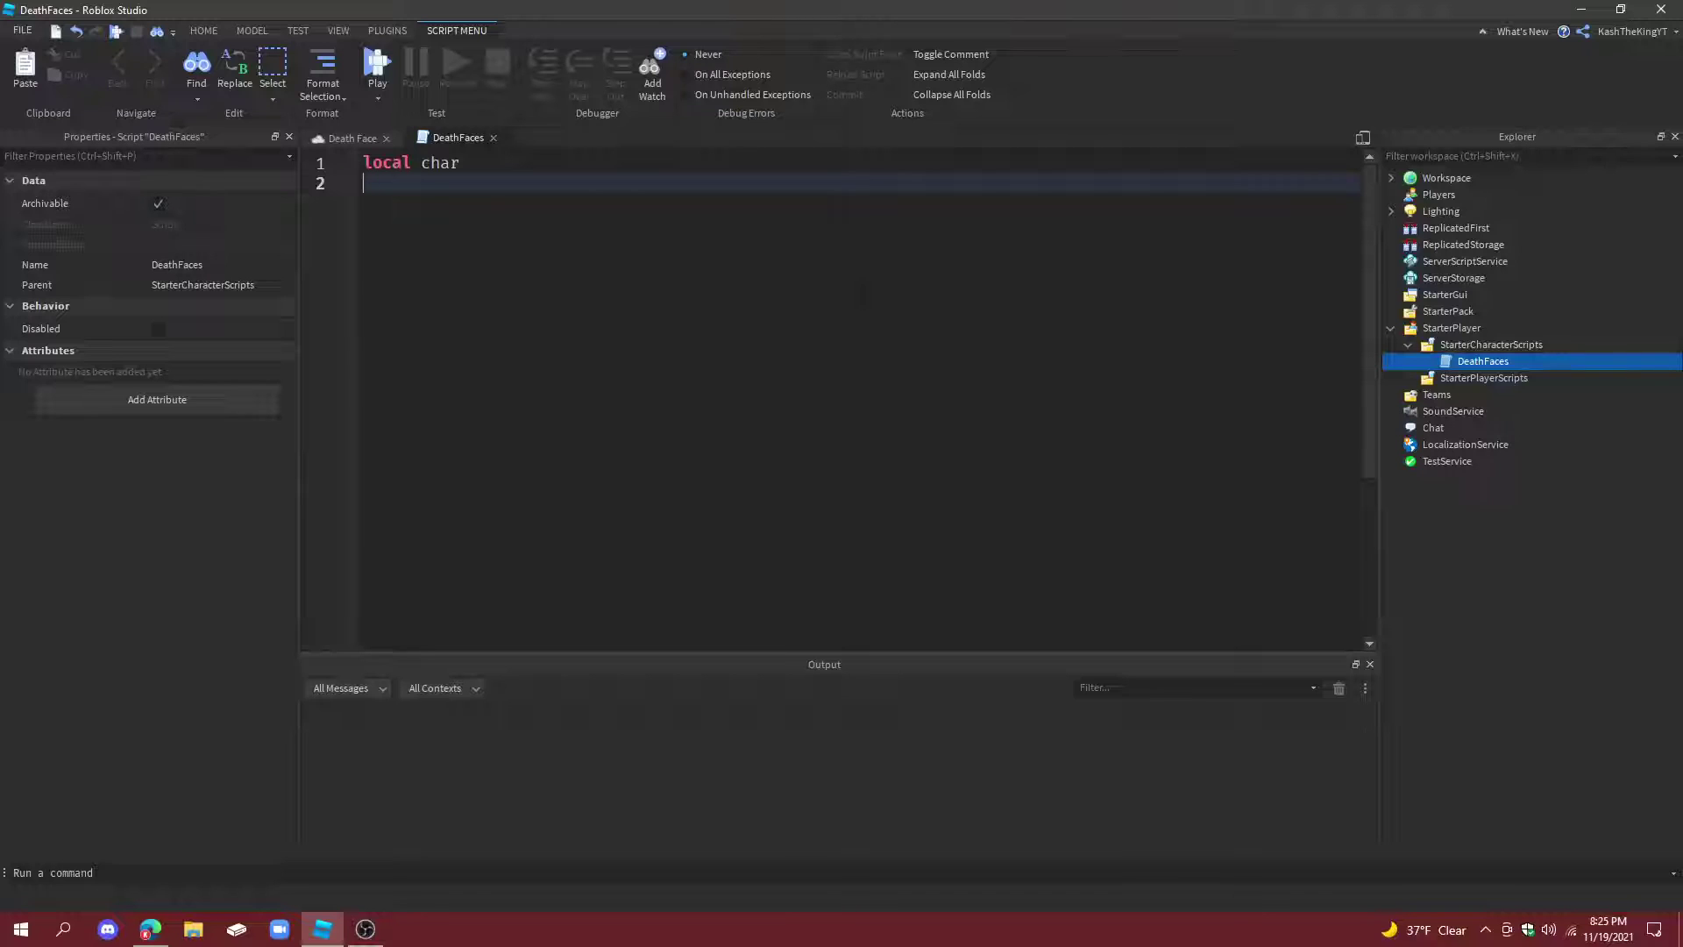
type("local hum")
key("Up")
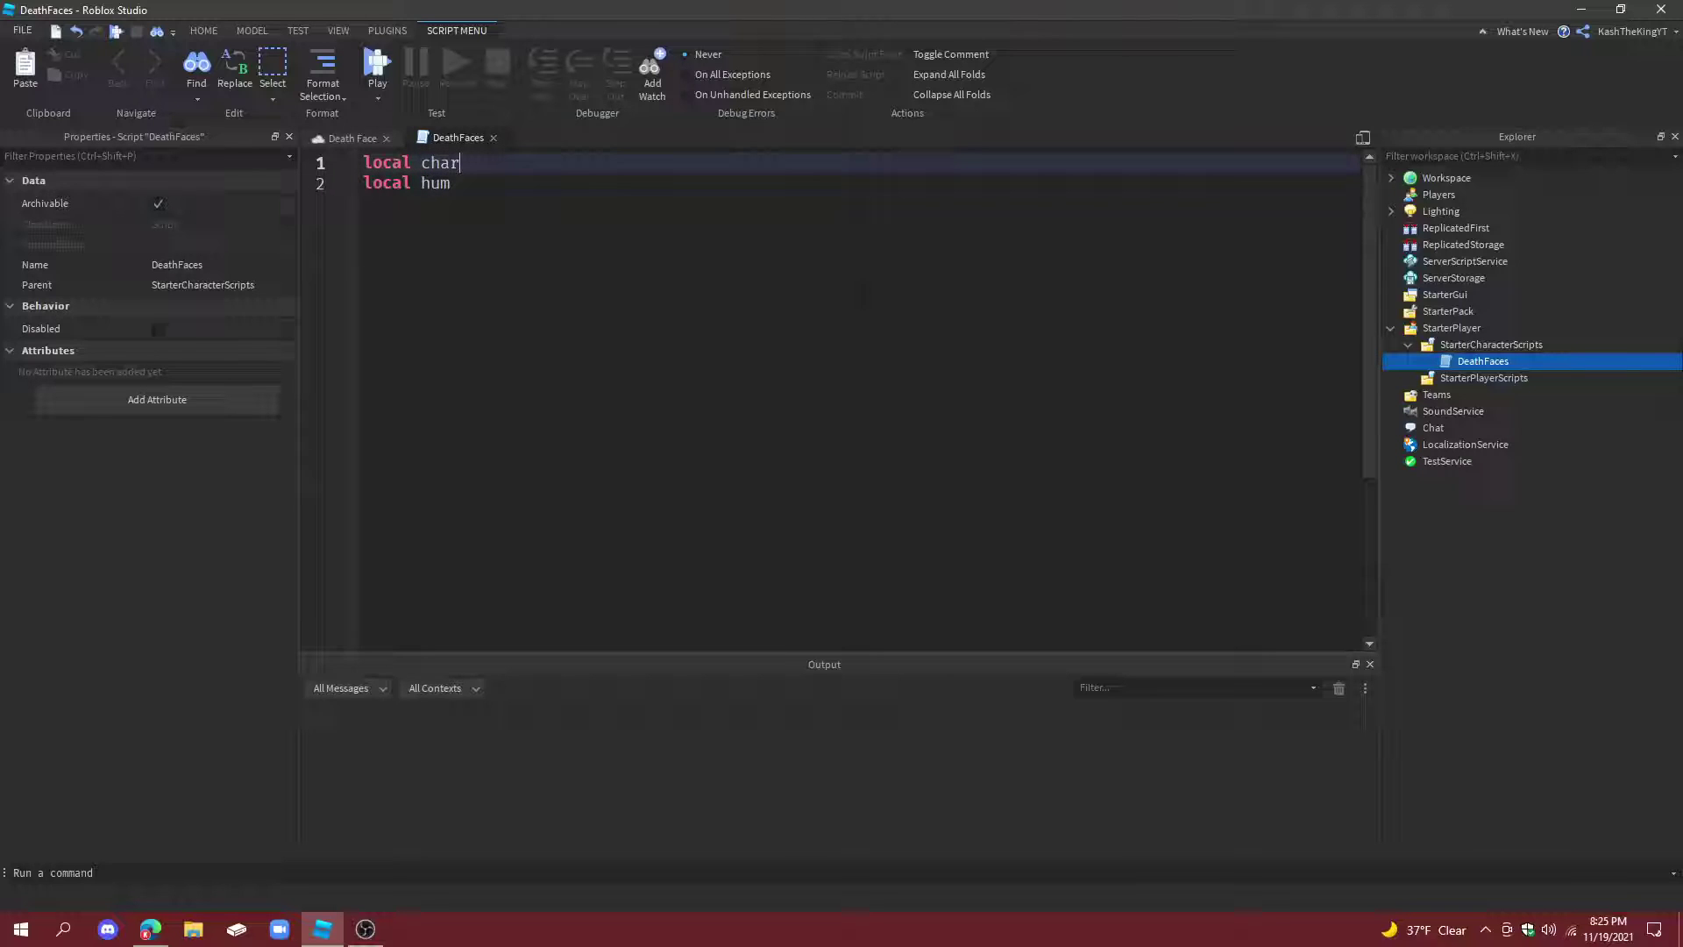
type(" = script.Parent")
key("Down")
type("cha")
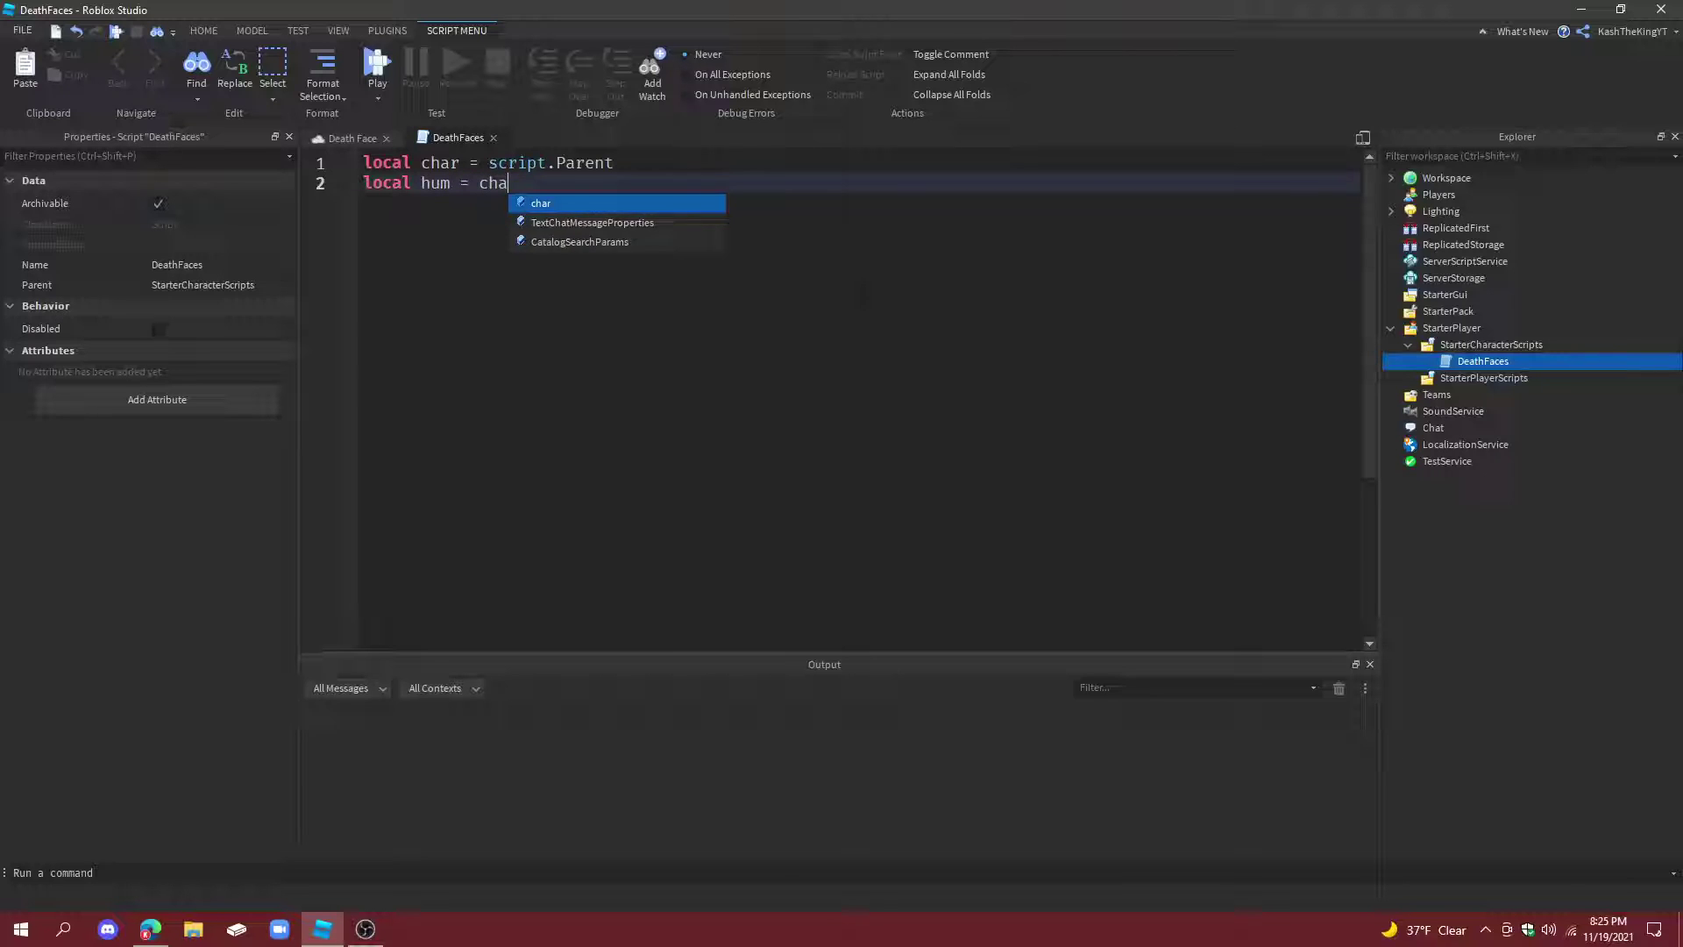
type("r:Wia")
key("BackSpace")
key("BackSpace")
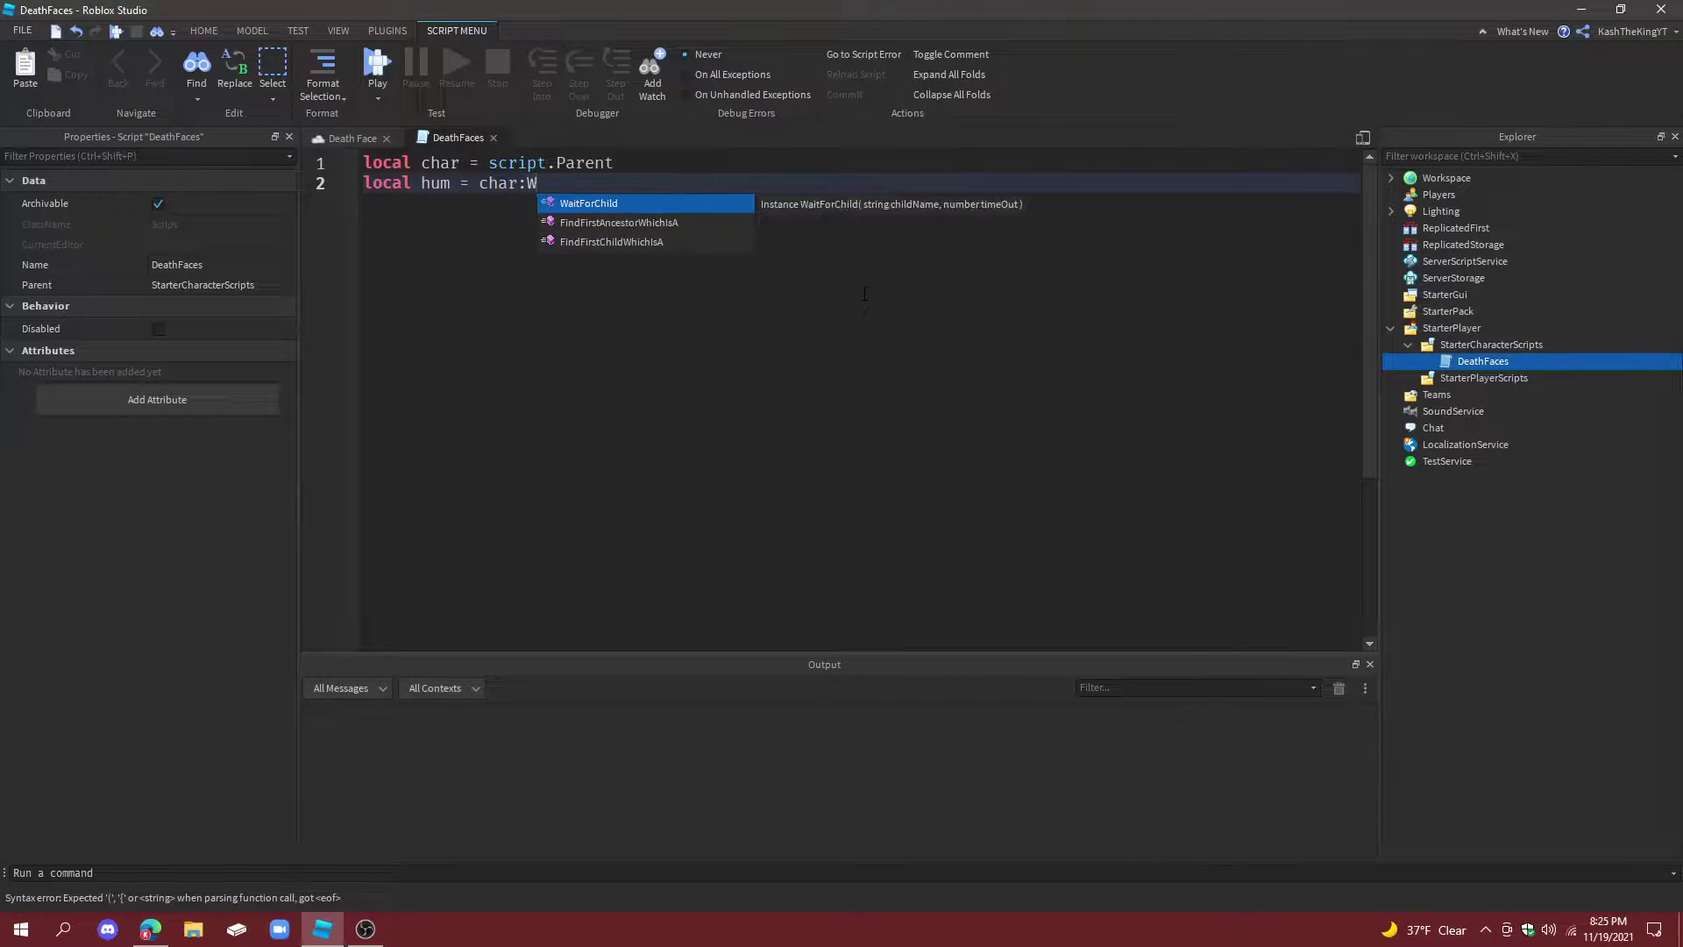
key("Tab")
type("(\"Humanoid")
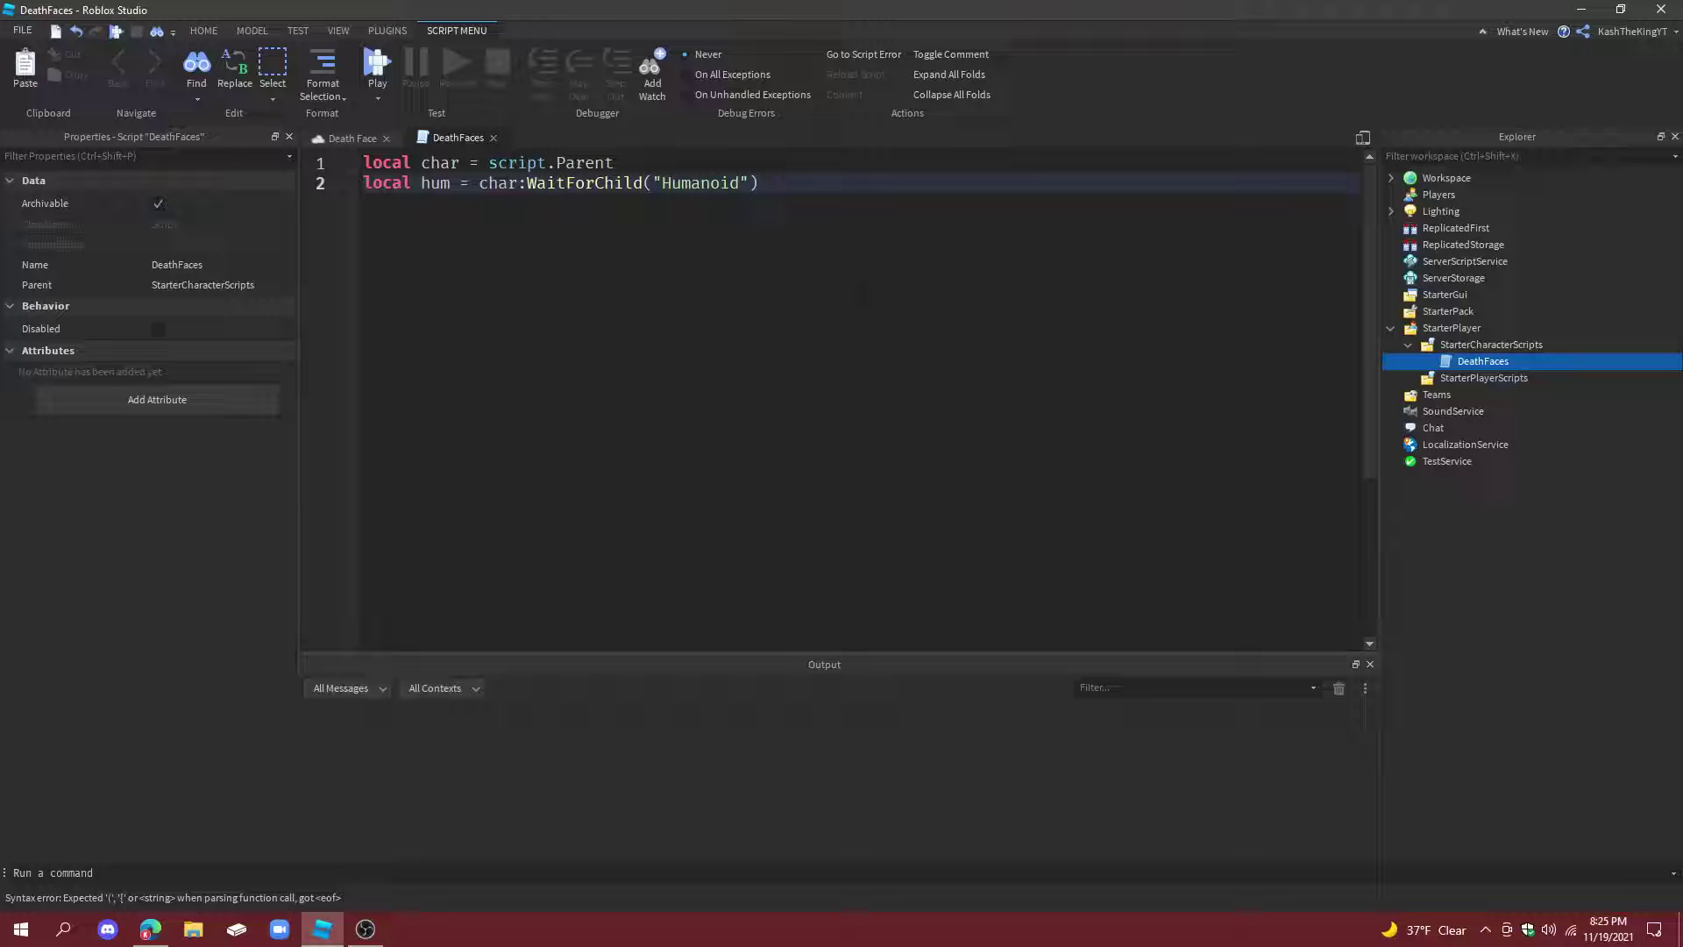
type("\")")
key("Return")
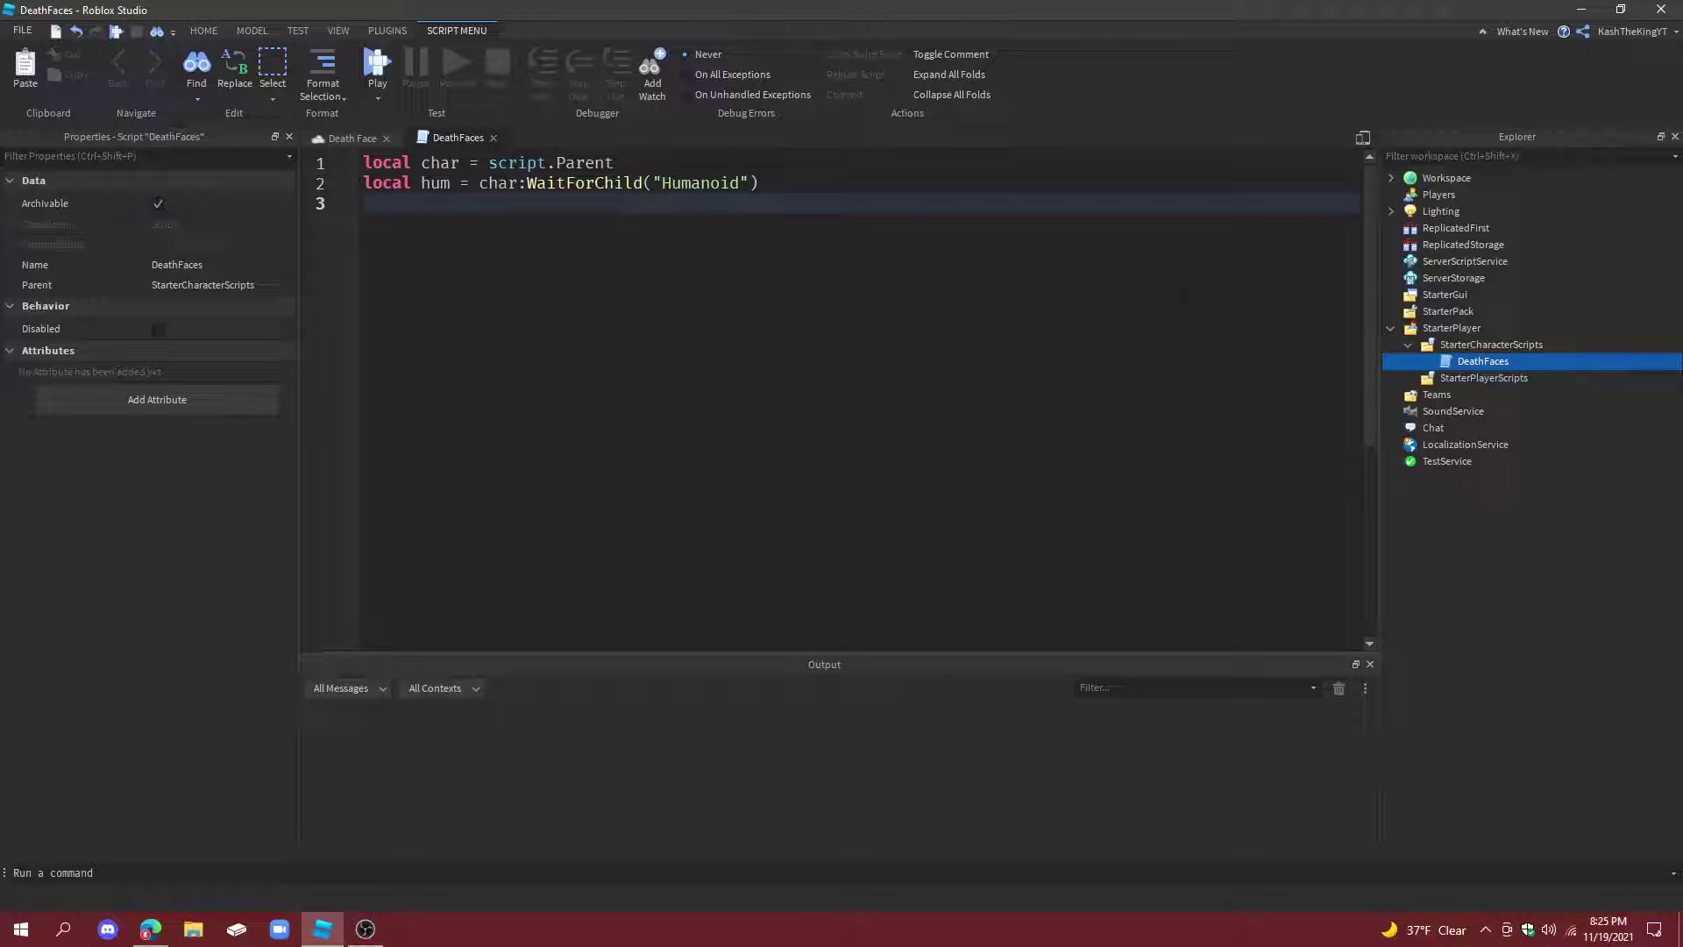
Write function onDead() with its auto-inserted end and a blank line inside.
key("Return")
type("function ")
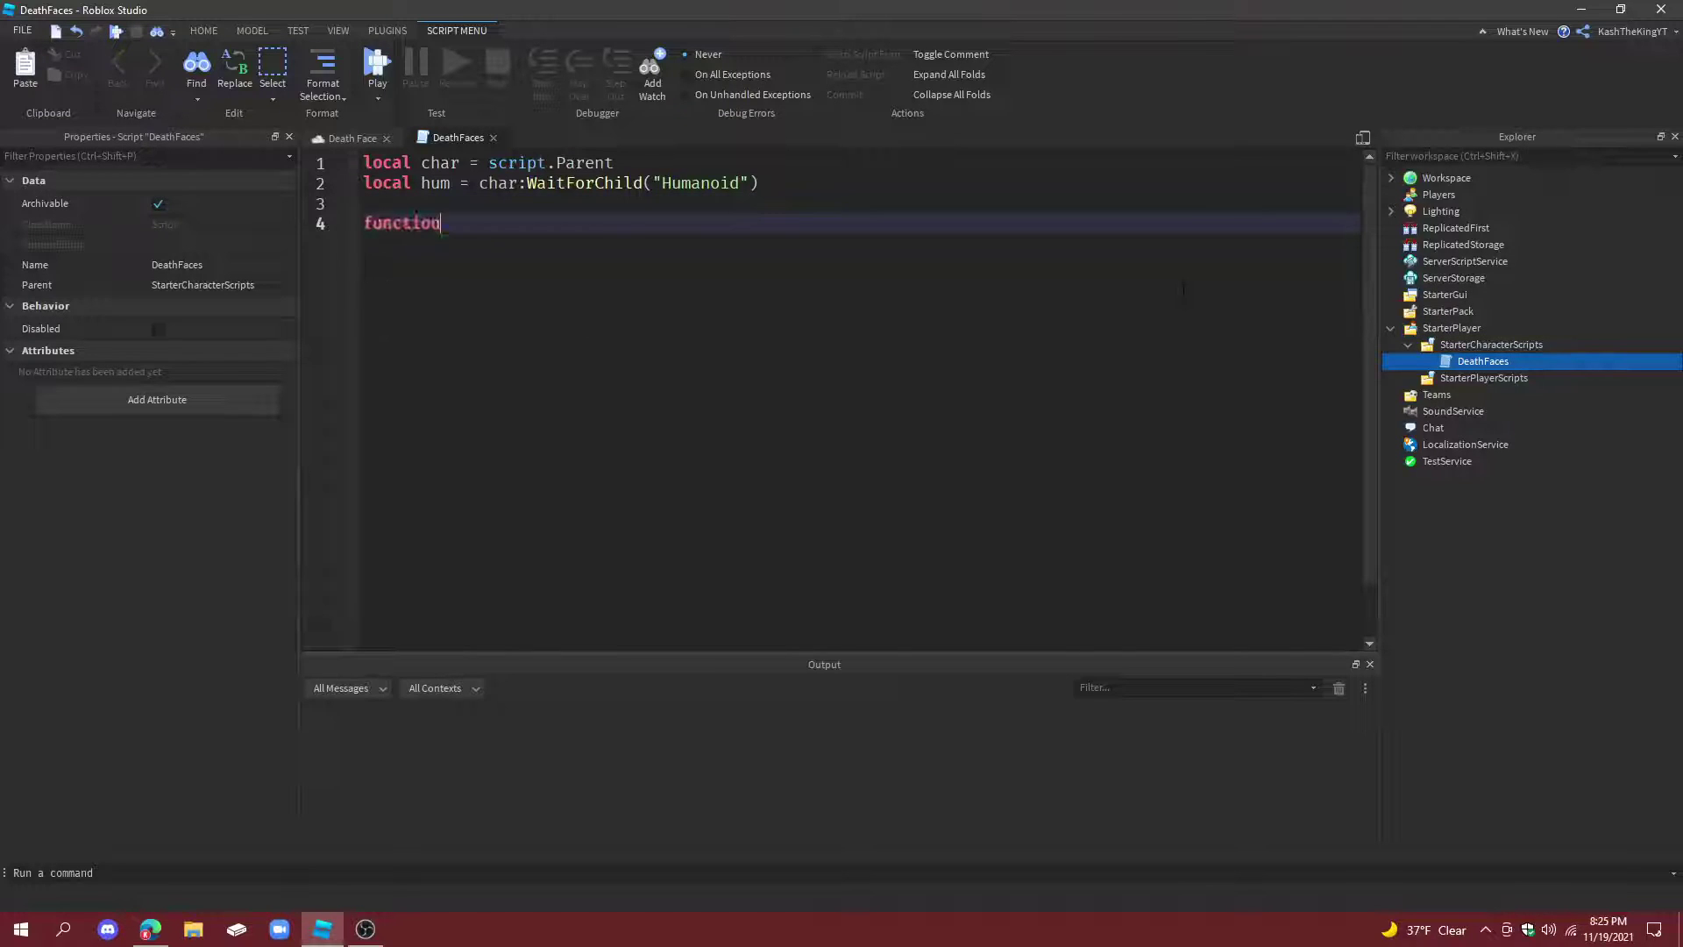
type("onDead(")
key("Return")
key("BackSpace")
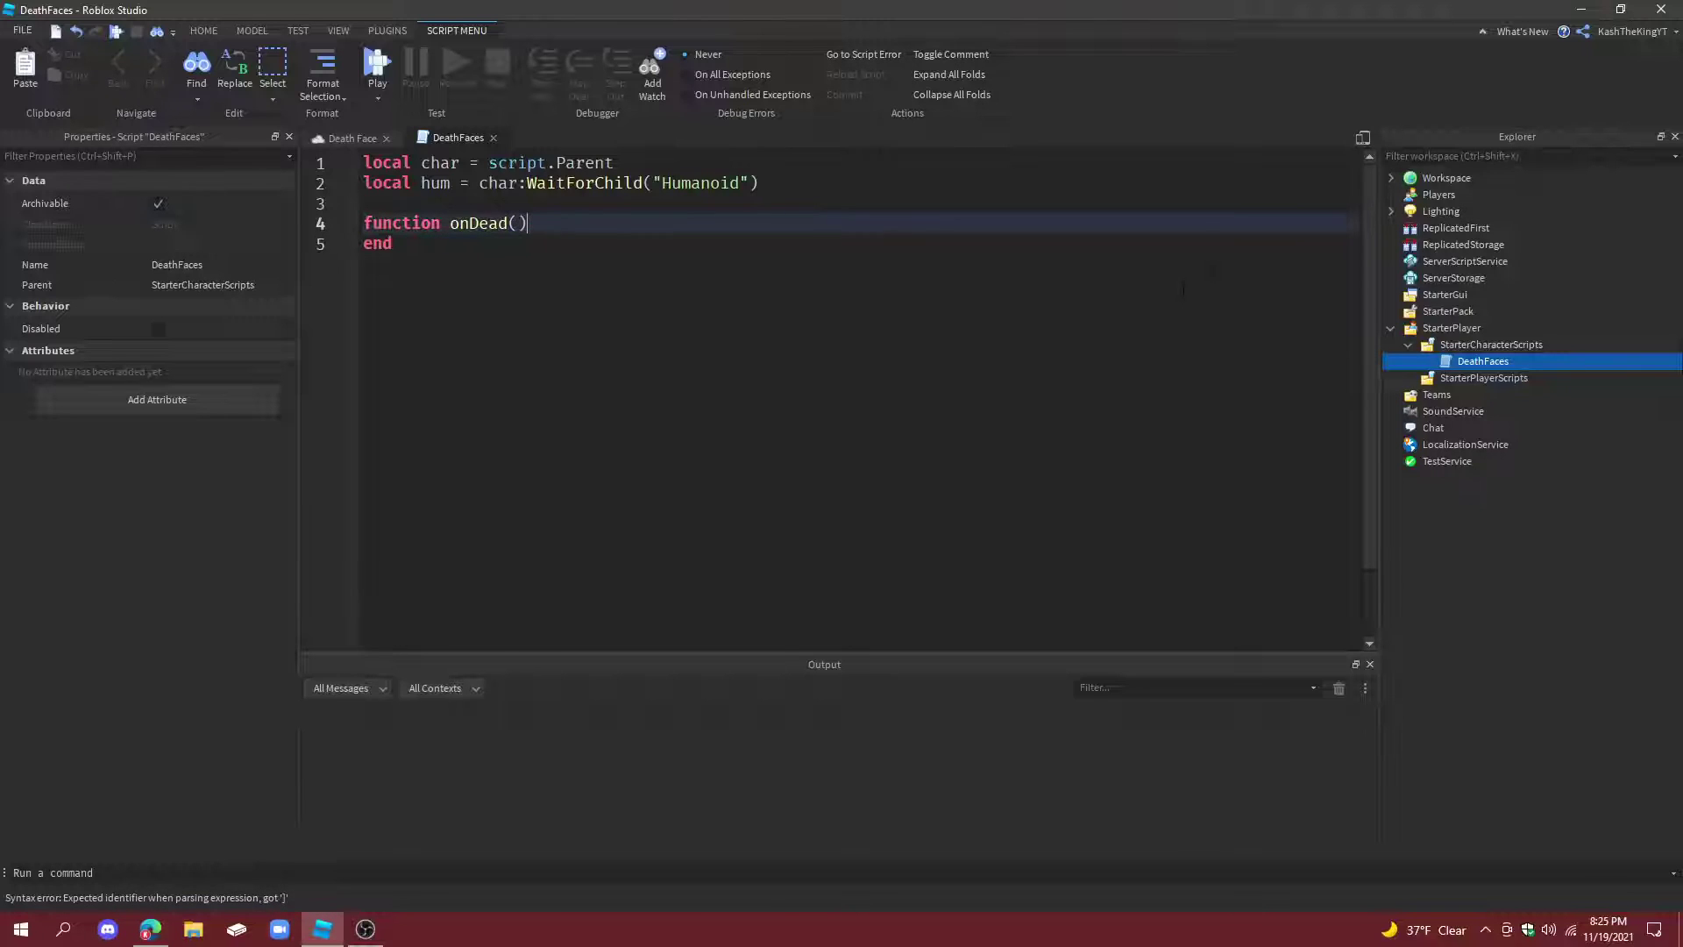
key("Return")
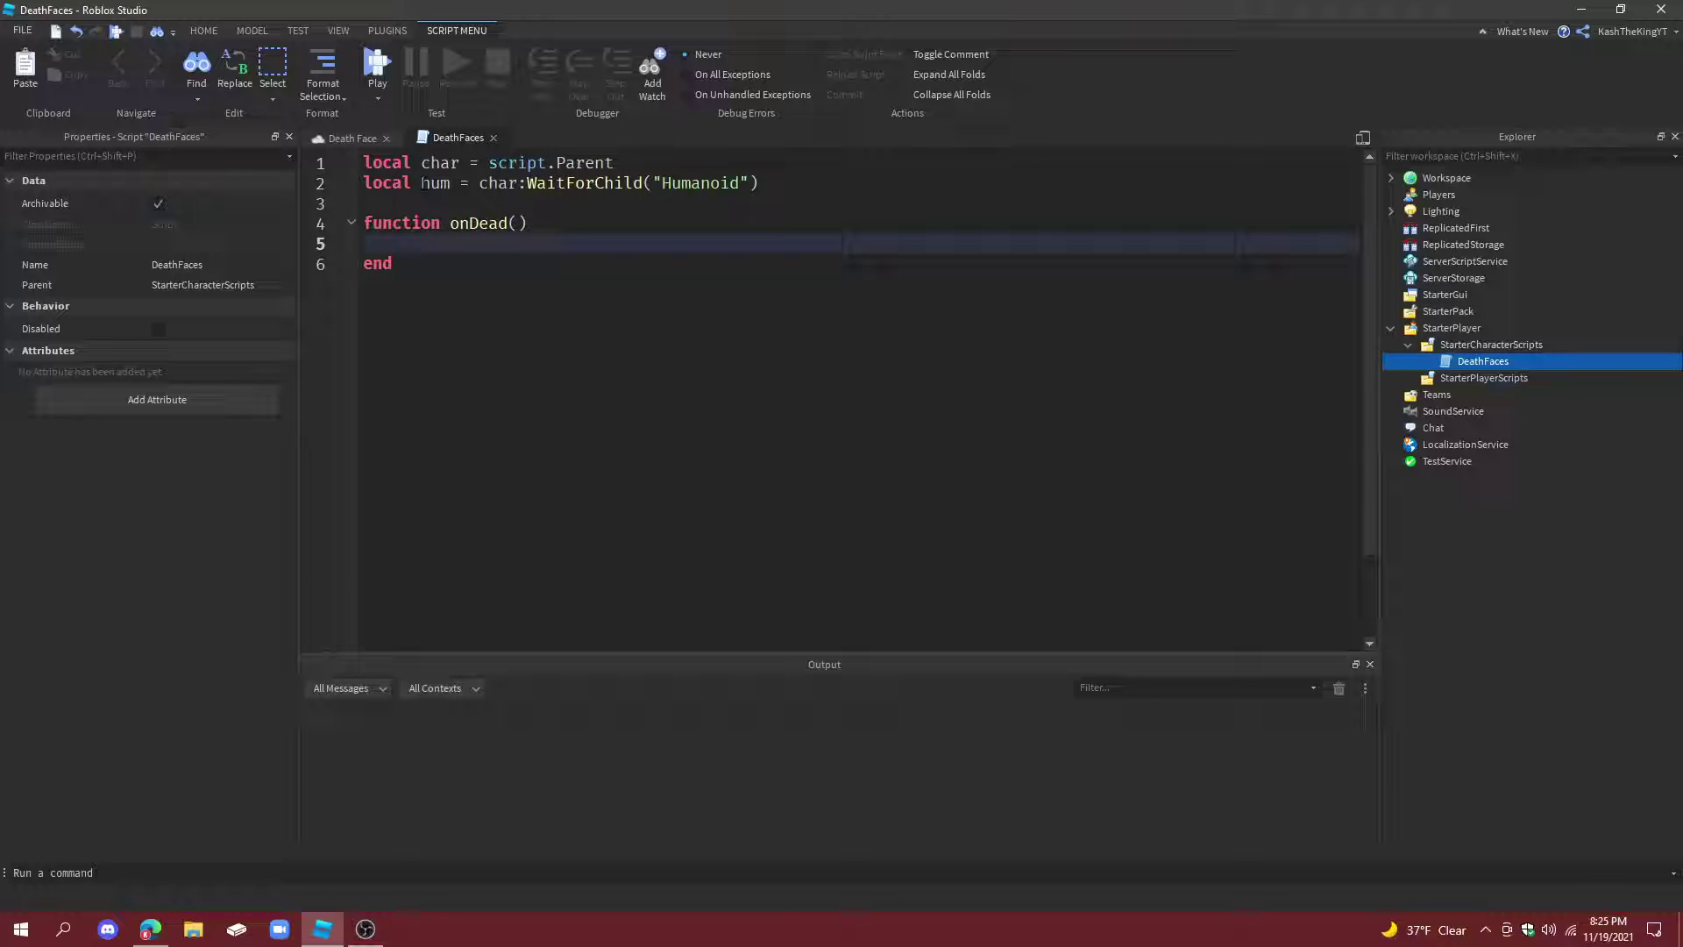
left_click(421, 243)
type("local h")
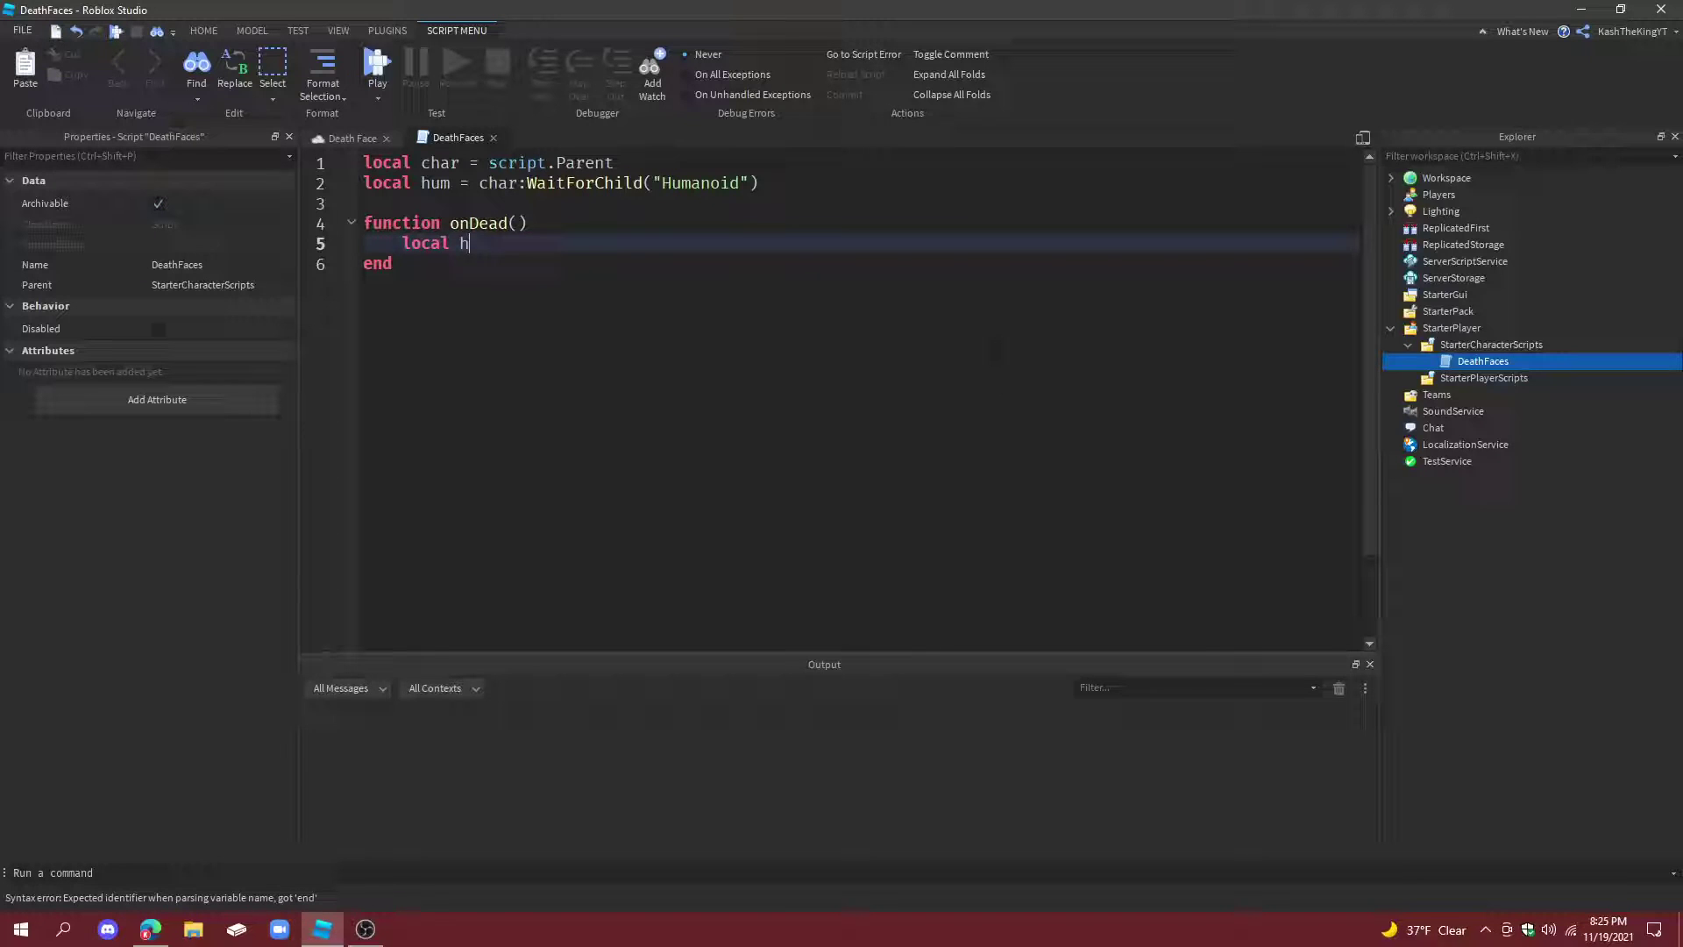
type("ead = ")
type("char:")
Inside onDead, set head via char:FindFirstChild("Head") and face via head:FindFirstChild("face").
key("Return")
type("(\"H")
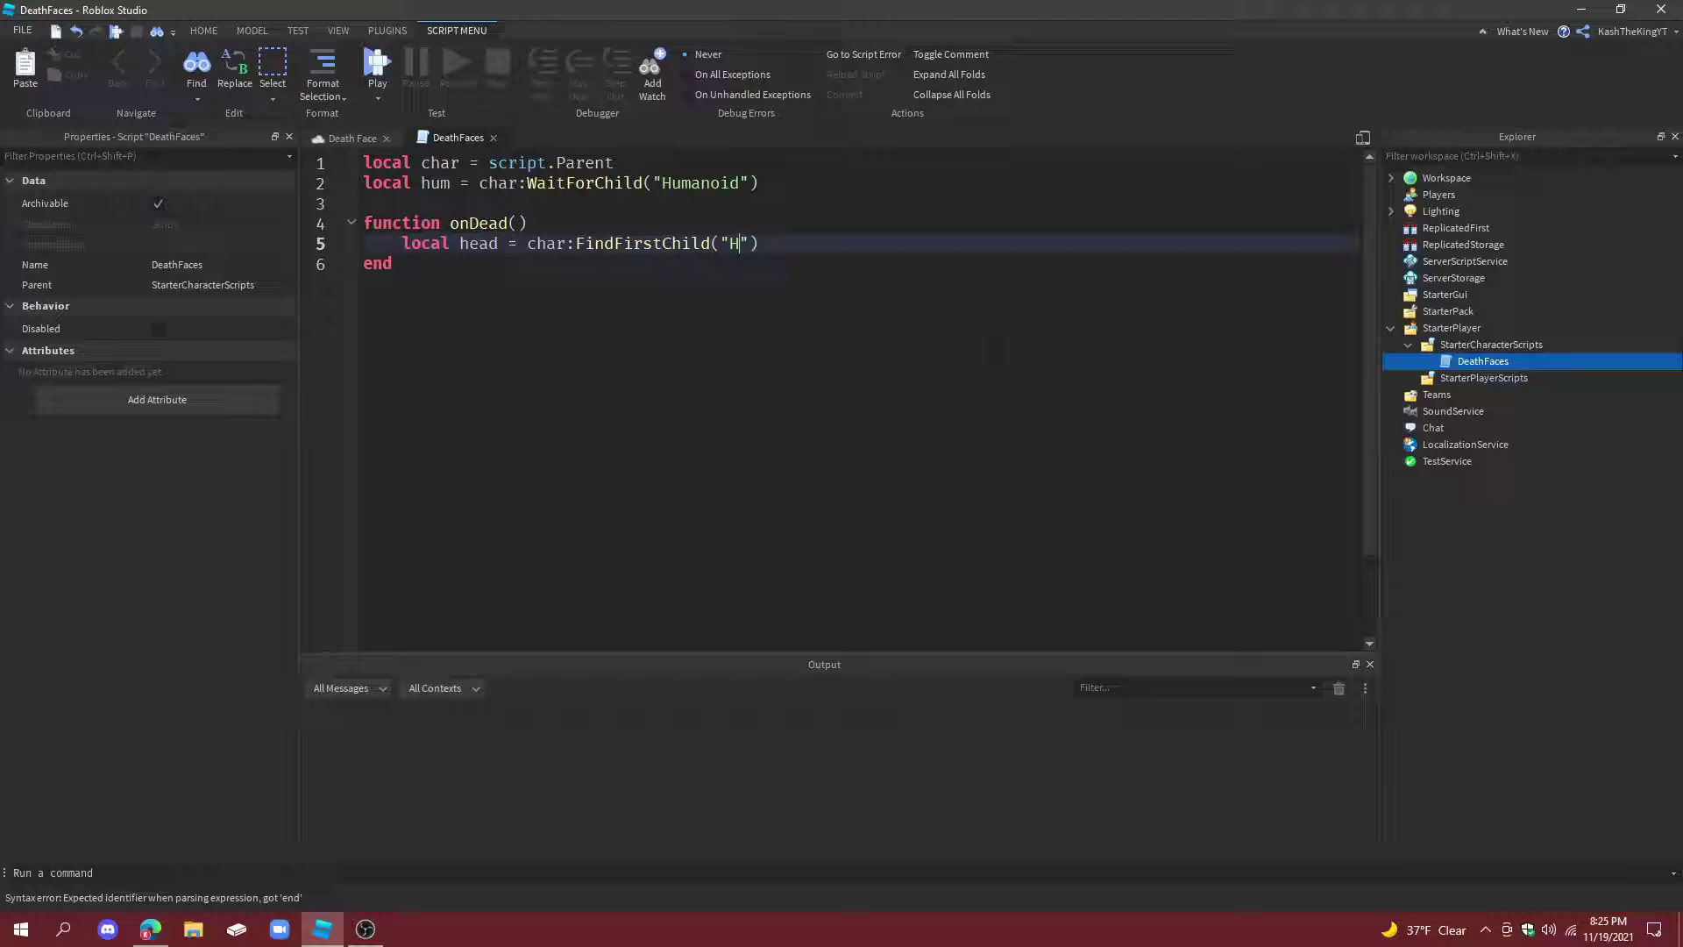
type("ead")
key("Return")
type("local f")
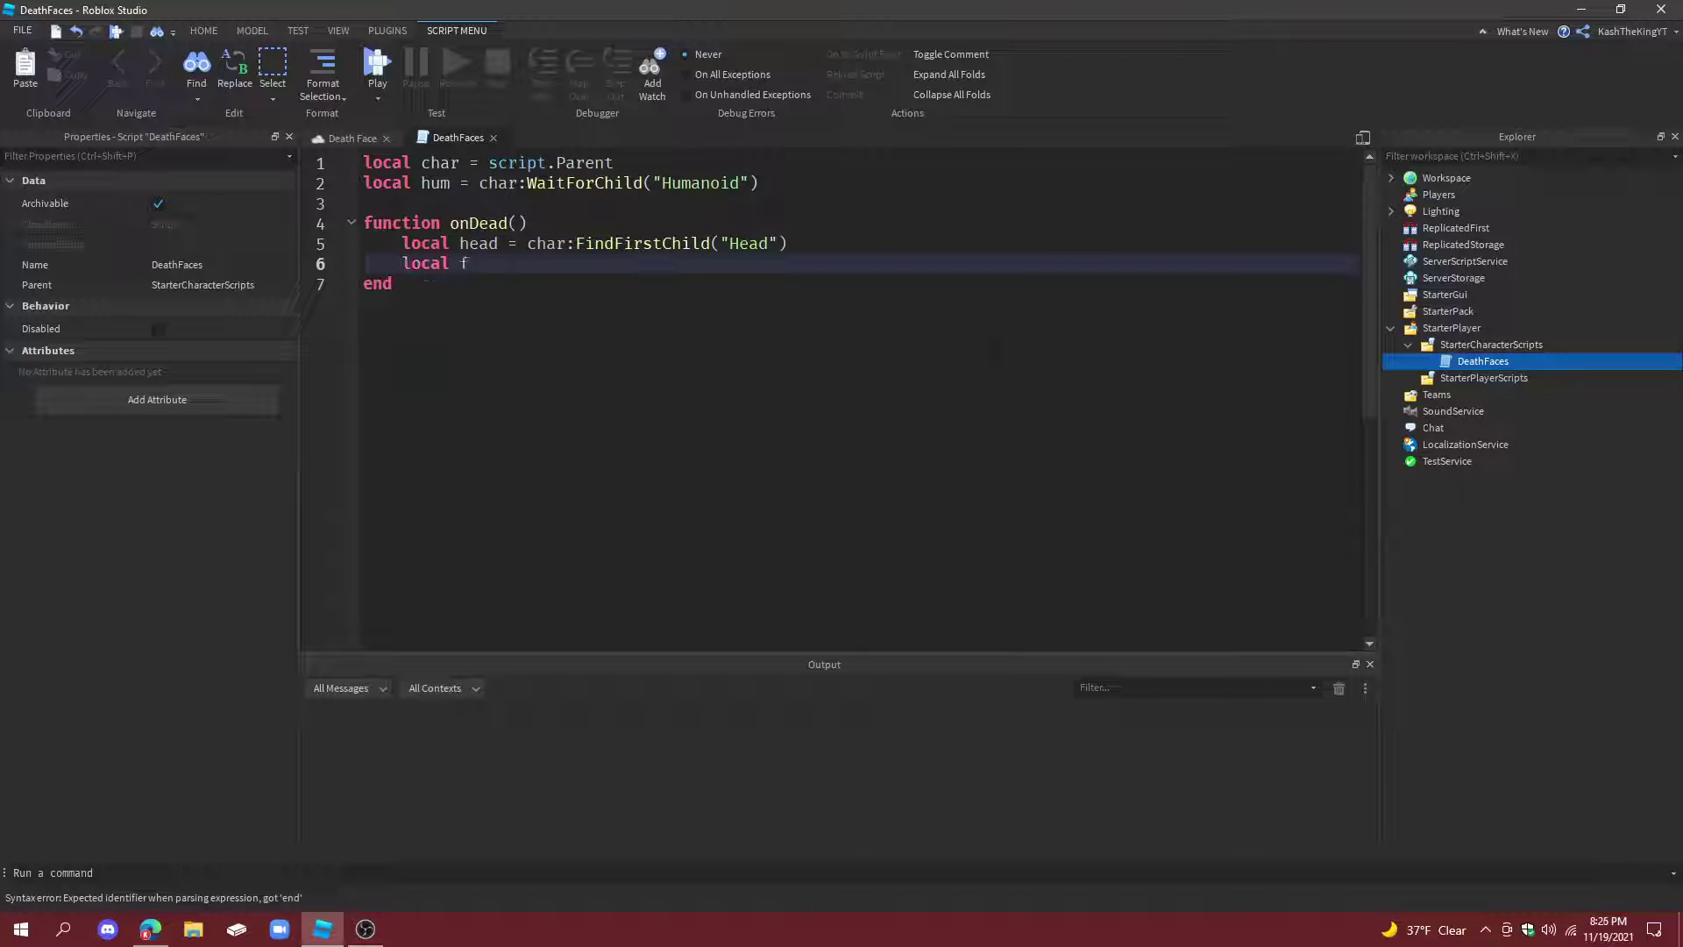
type("ace = f")
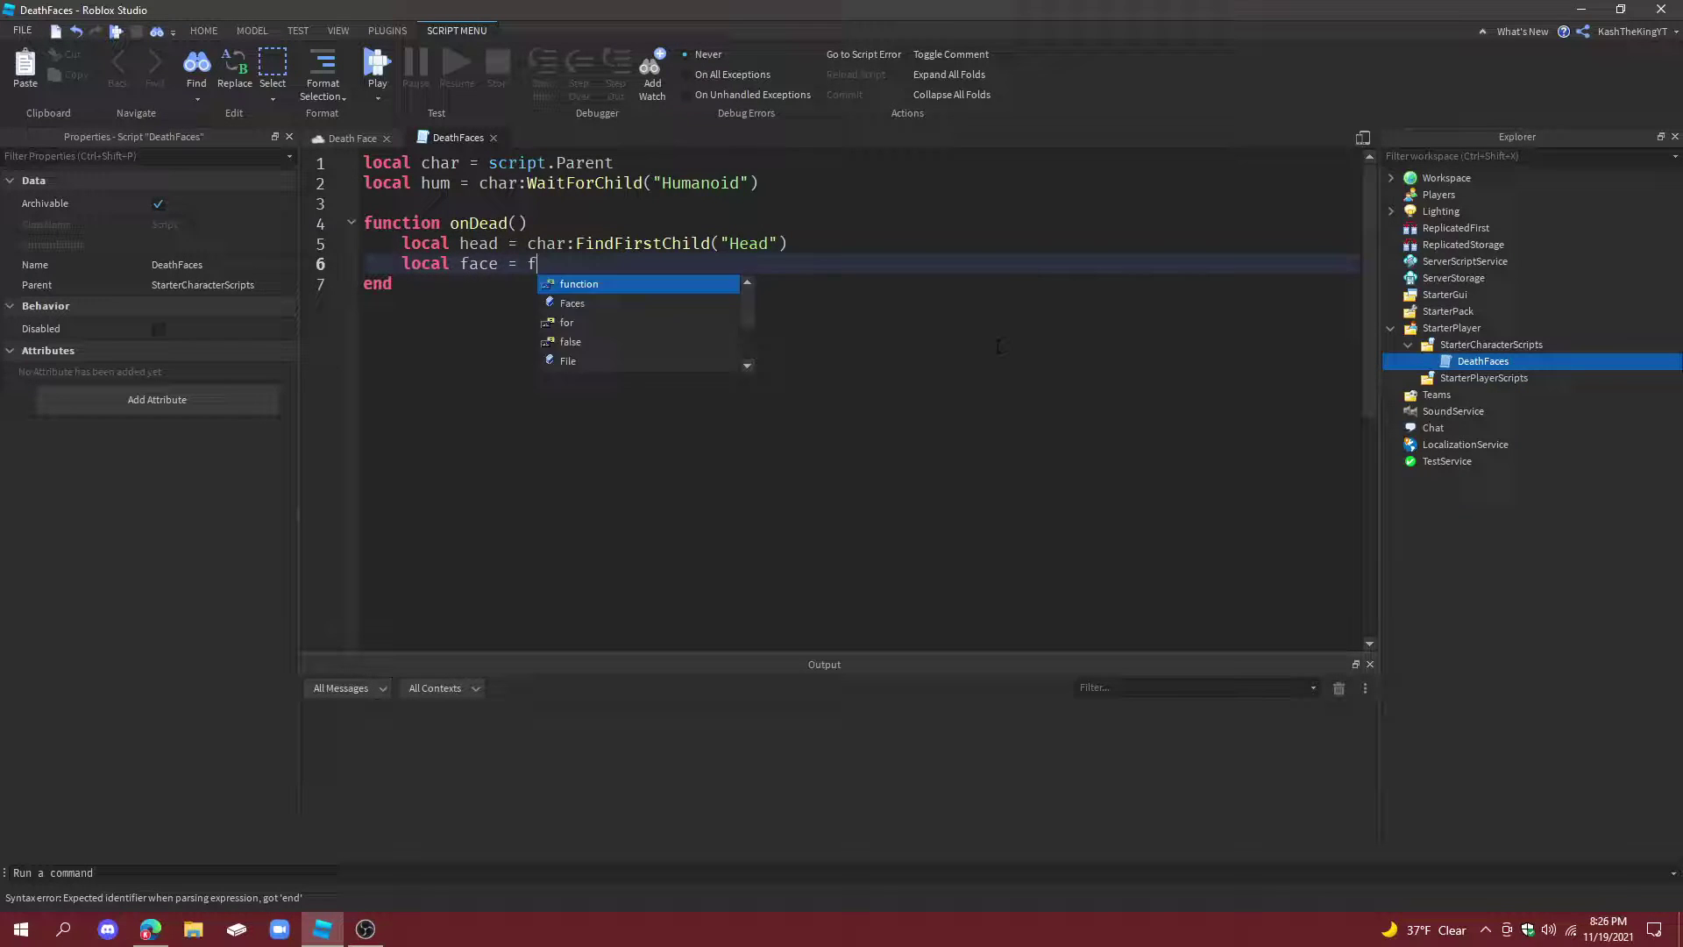
key("BackSpace")
type("head:FindFirs")
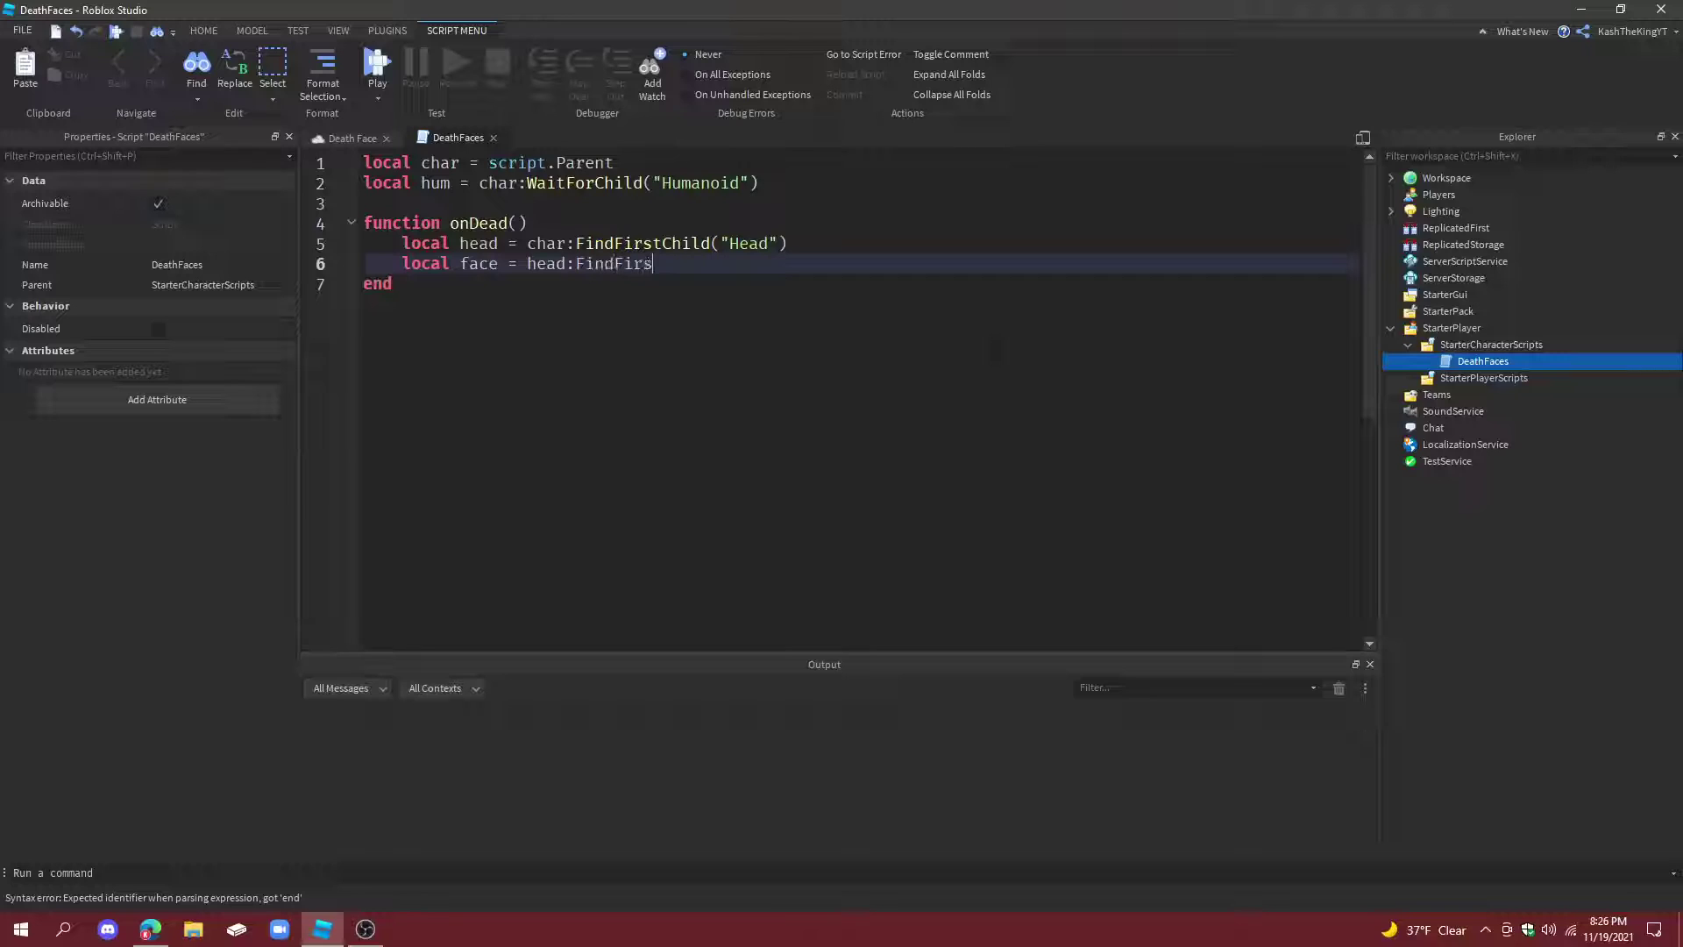
type("tChild(\"f")
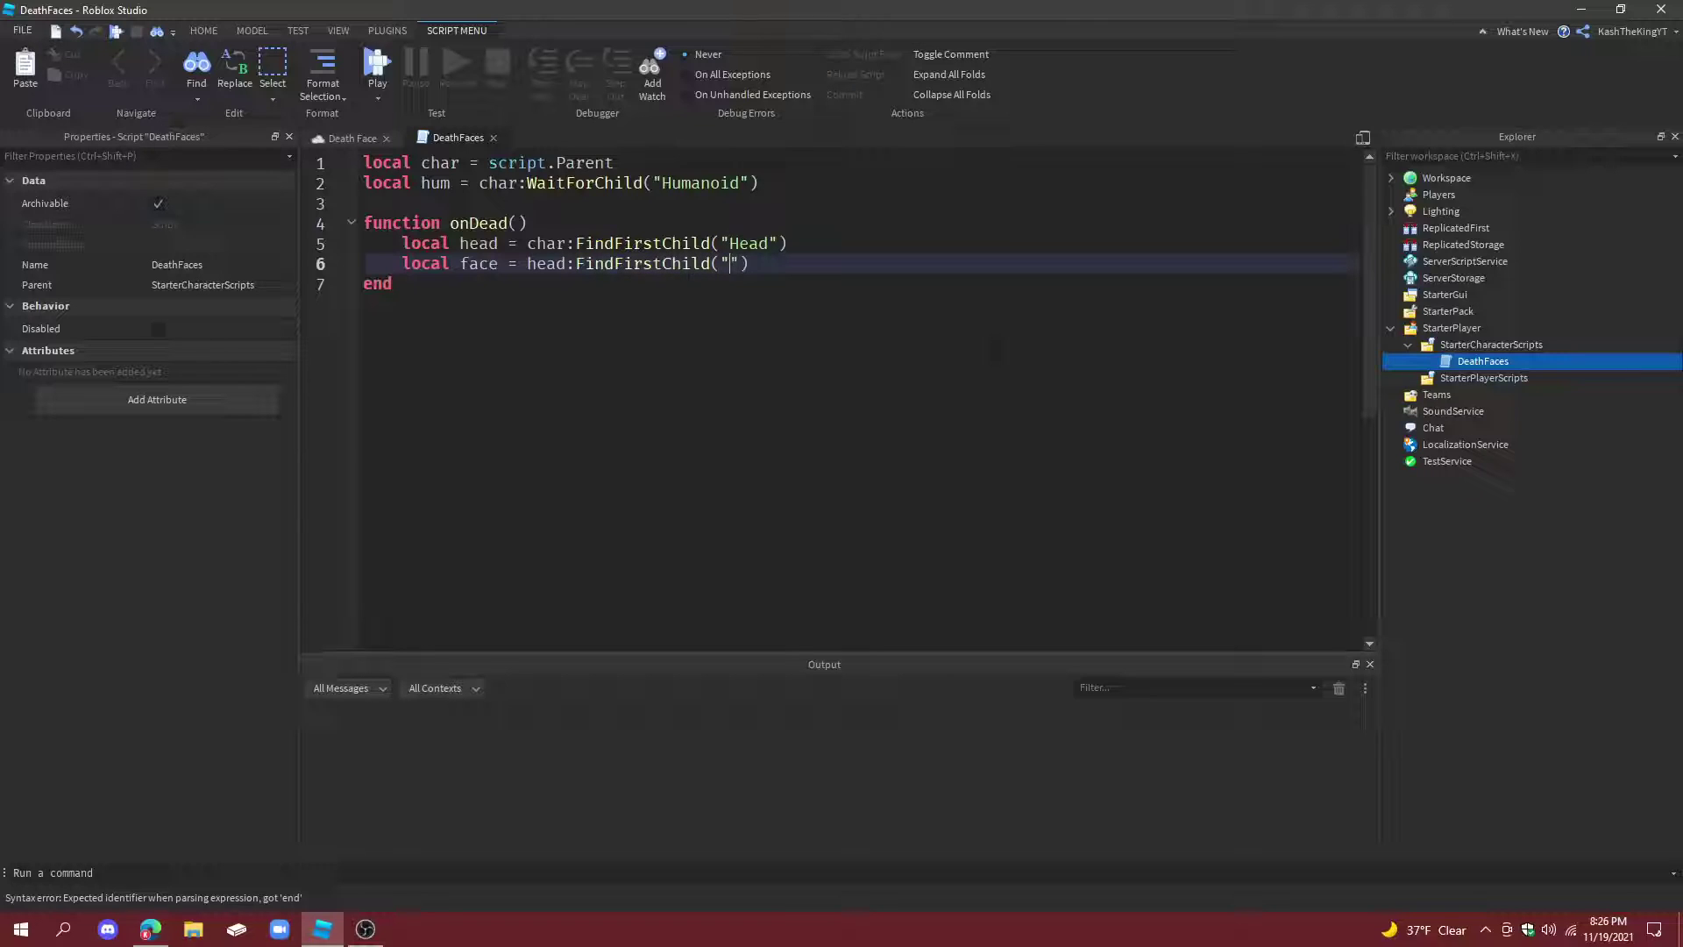
type("ace")
key("End")
key("Return")
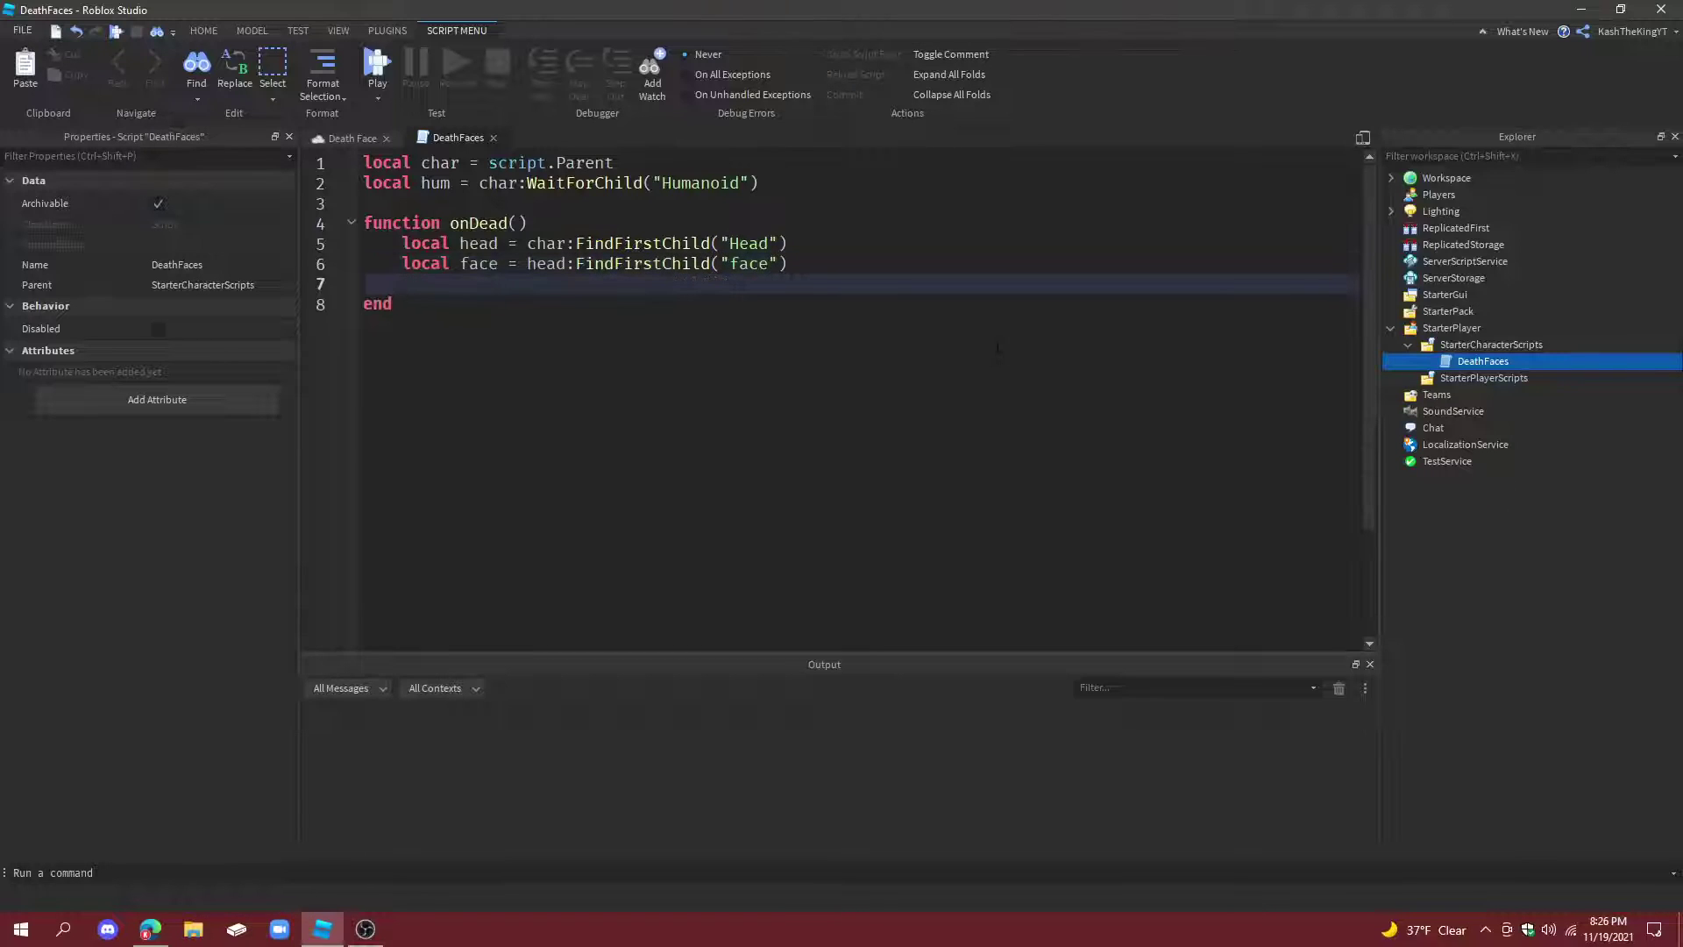
key("Return")
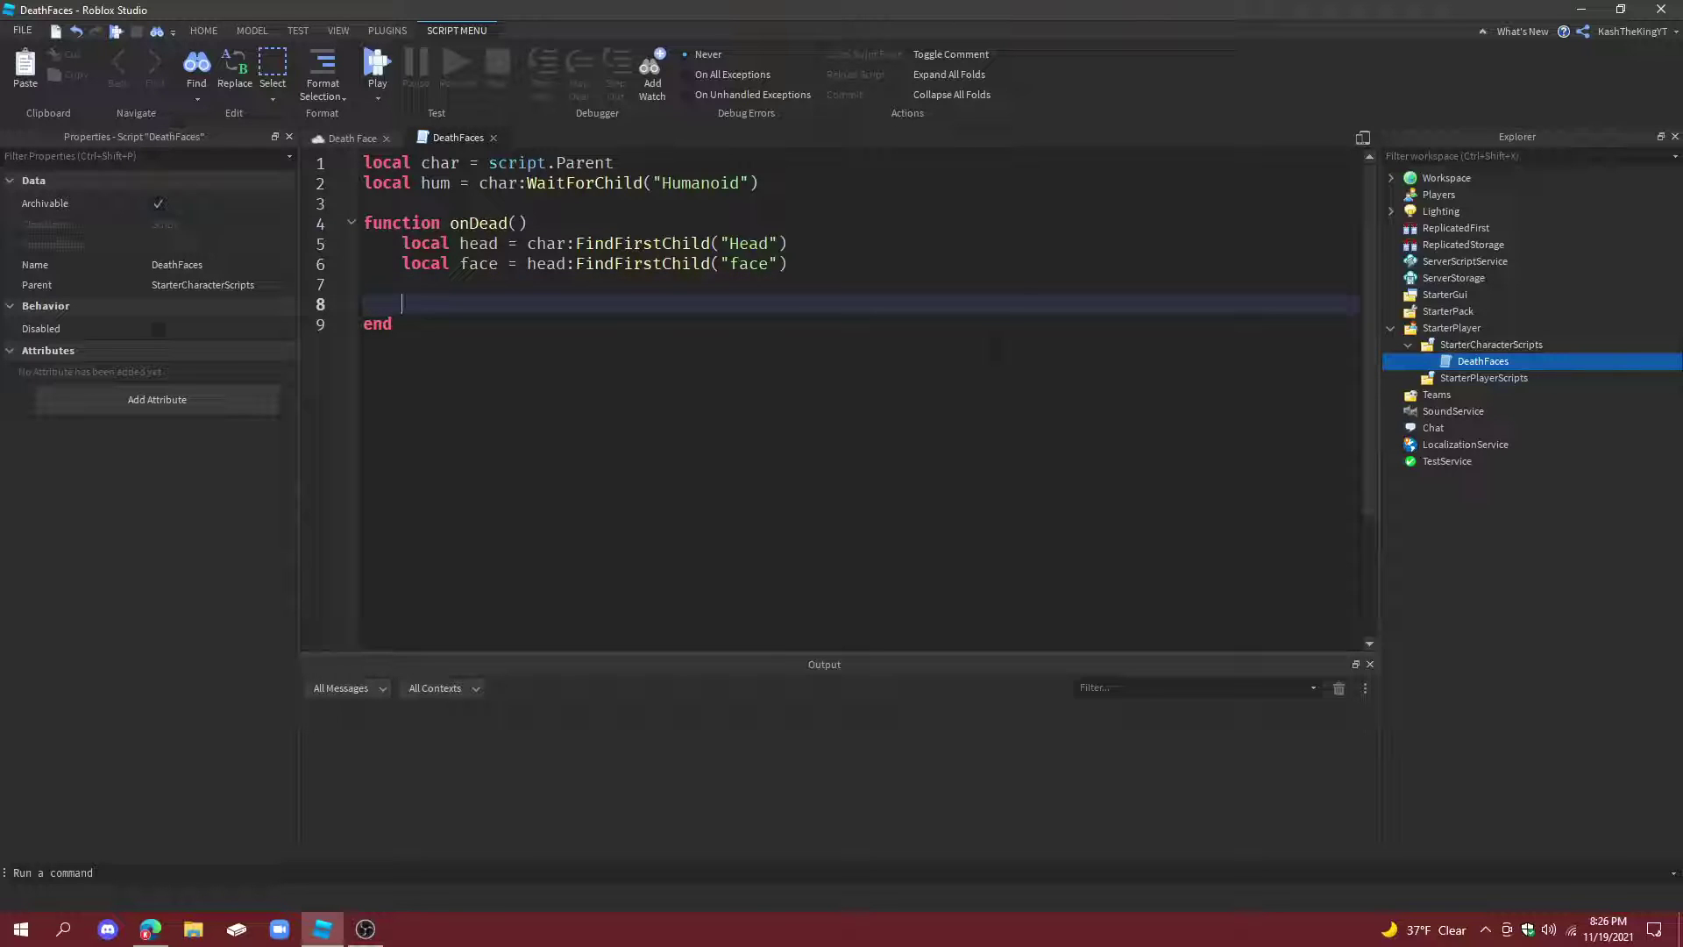
type("fa")
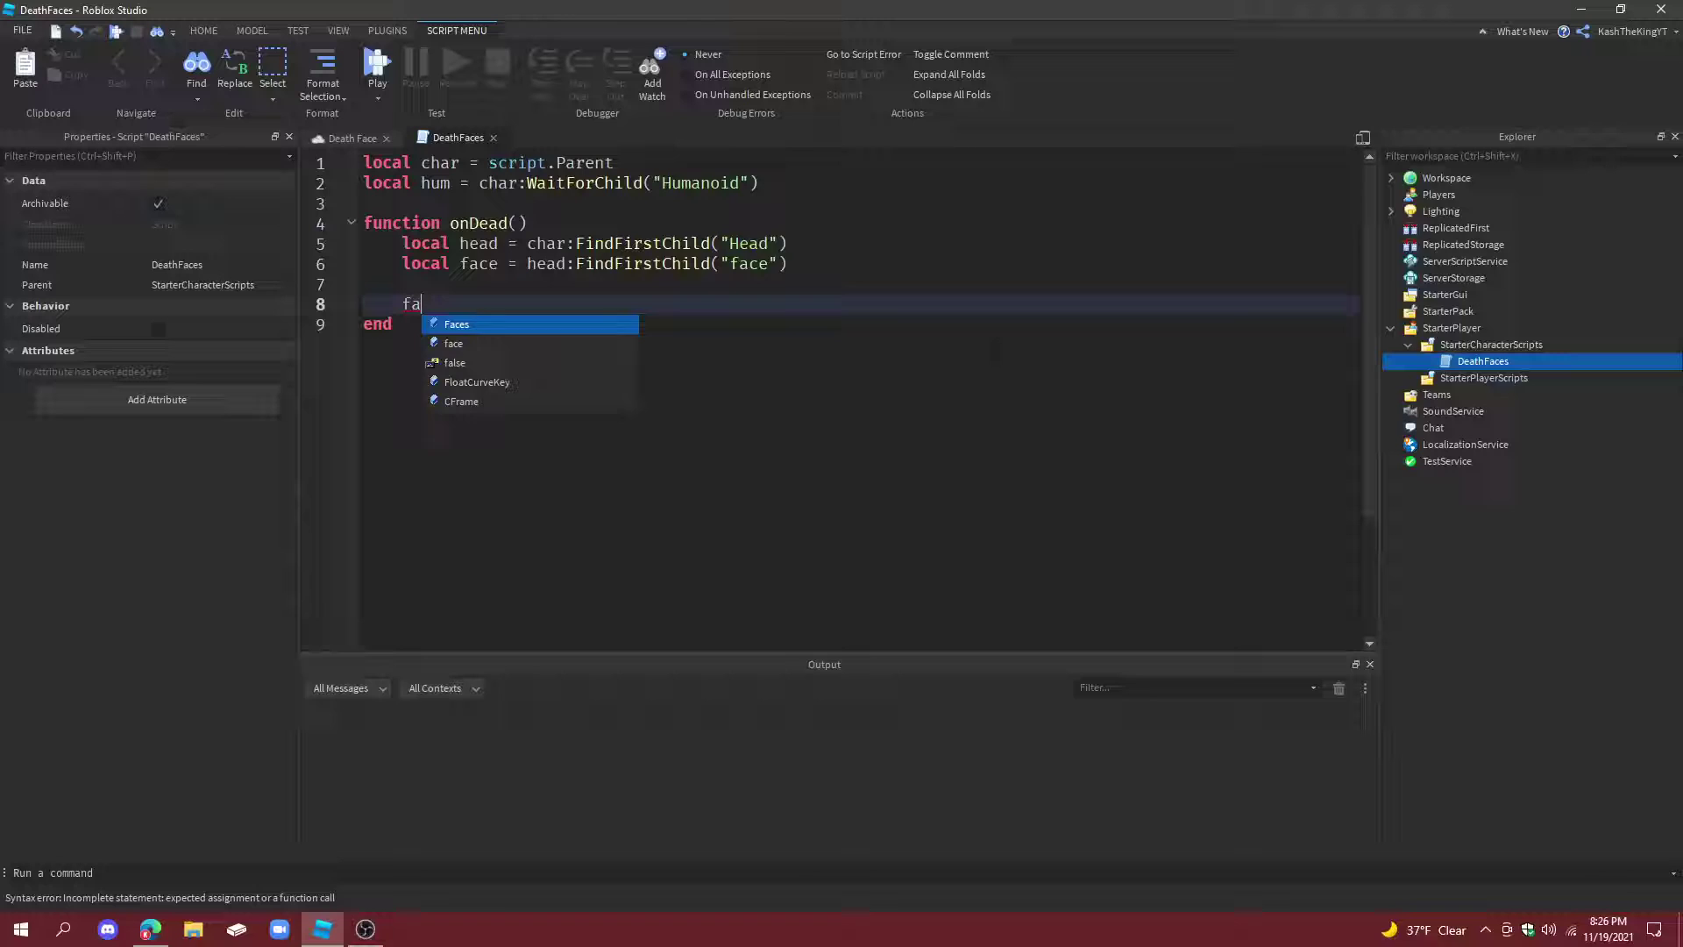
type("ce:Destroy(")
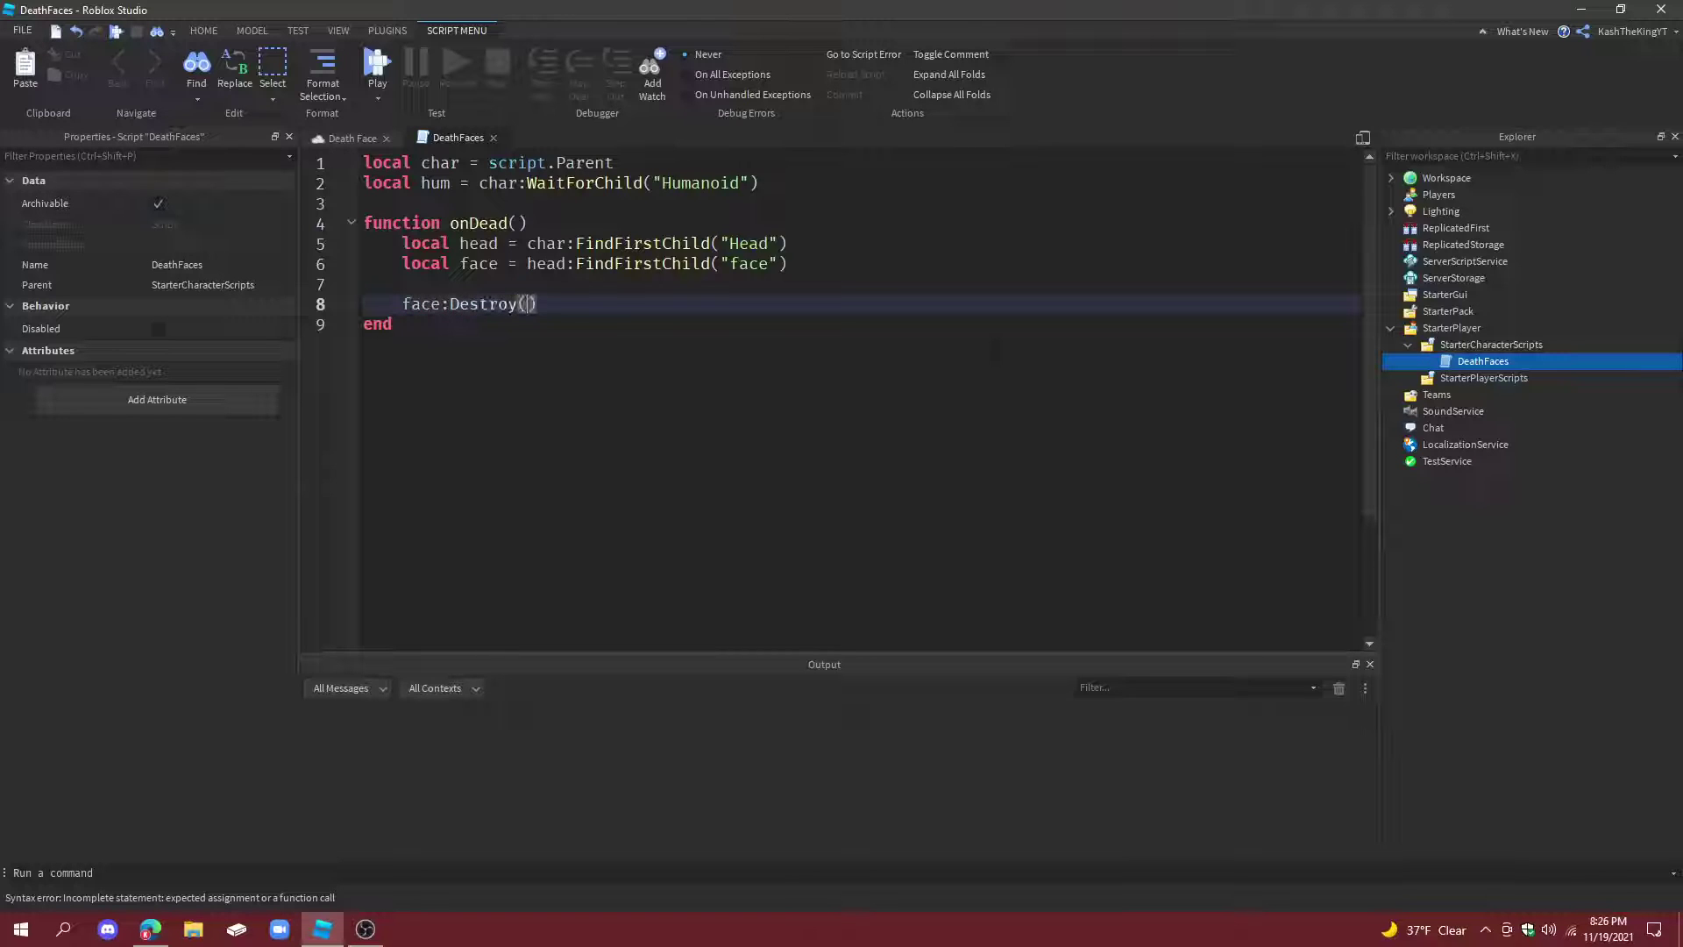
type(")")
Write face:Destroy(), a new Decal on head, and its rbxassetid:// Texture with a comment.
key("Return")
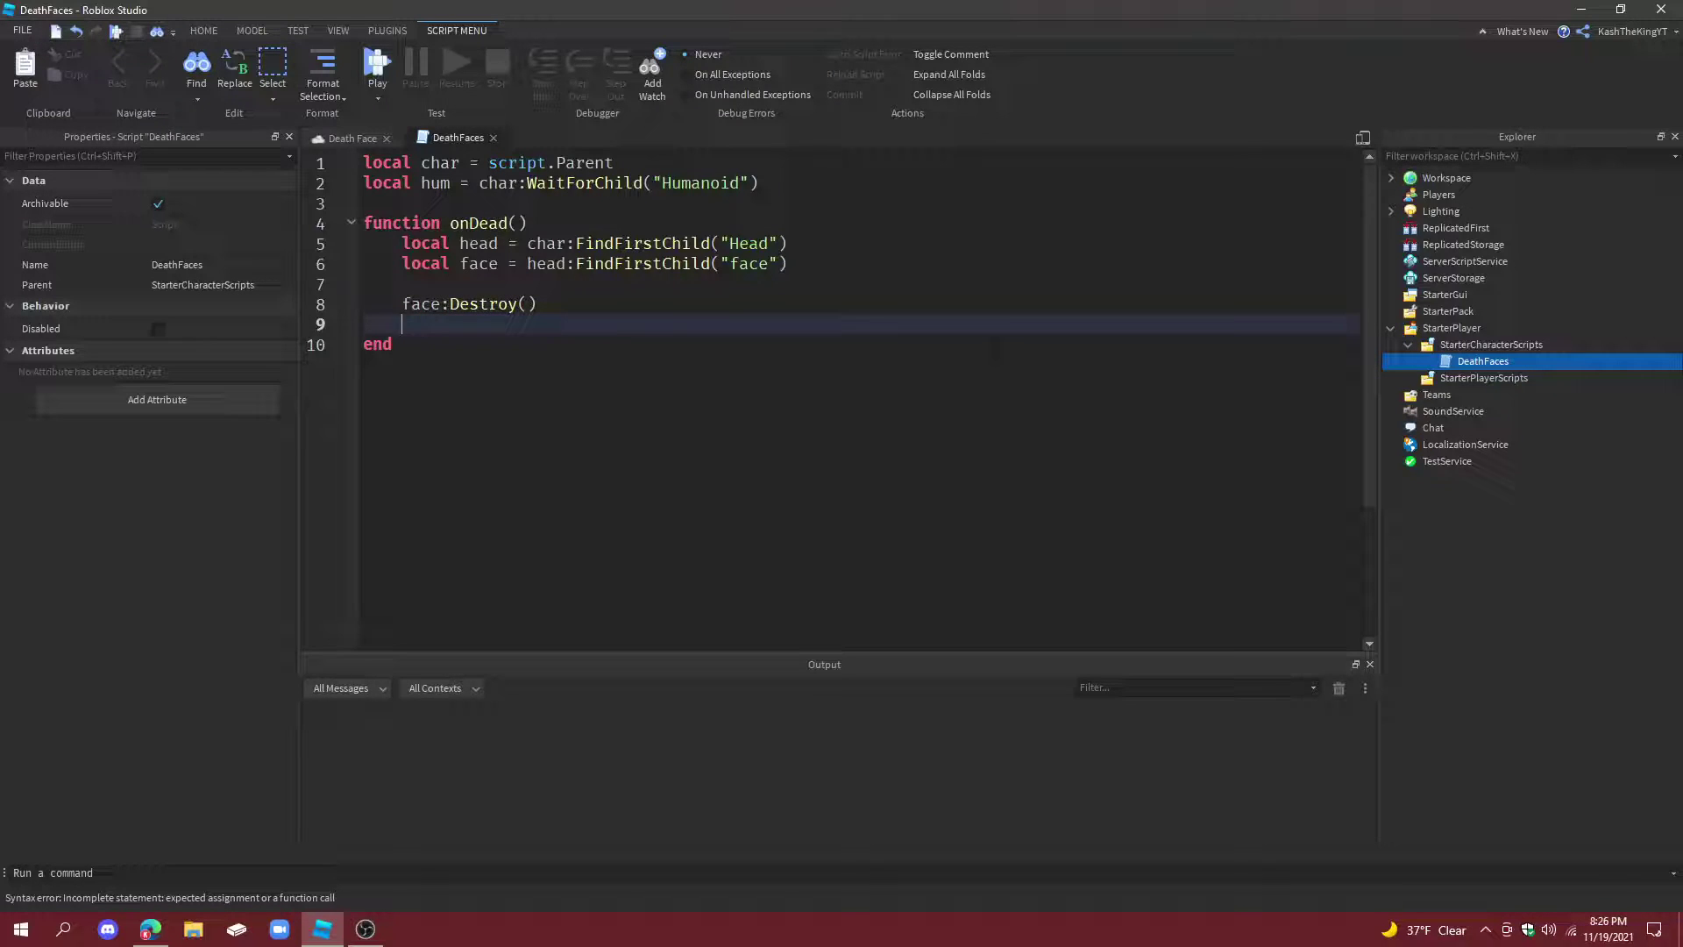
type("local")
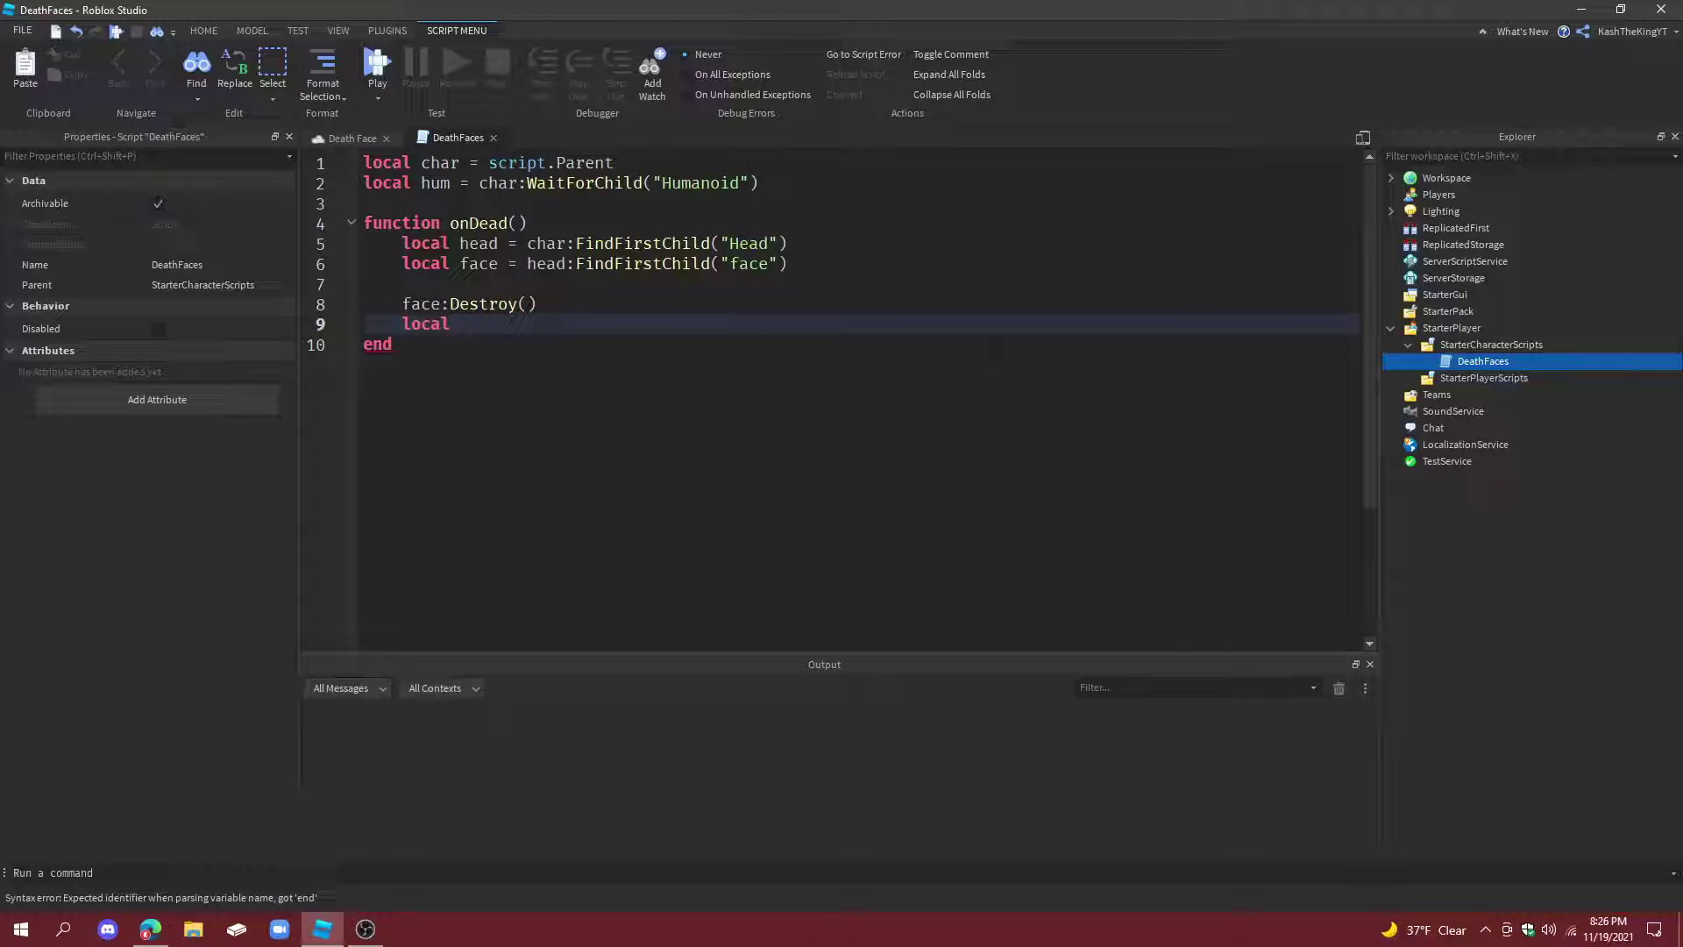
type(" newFace = ins")
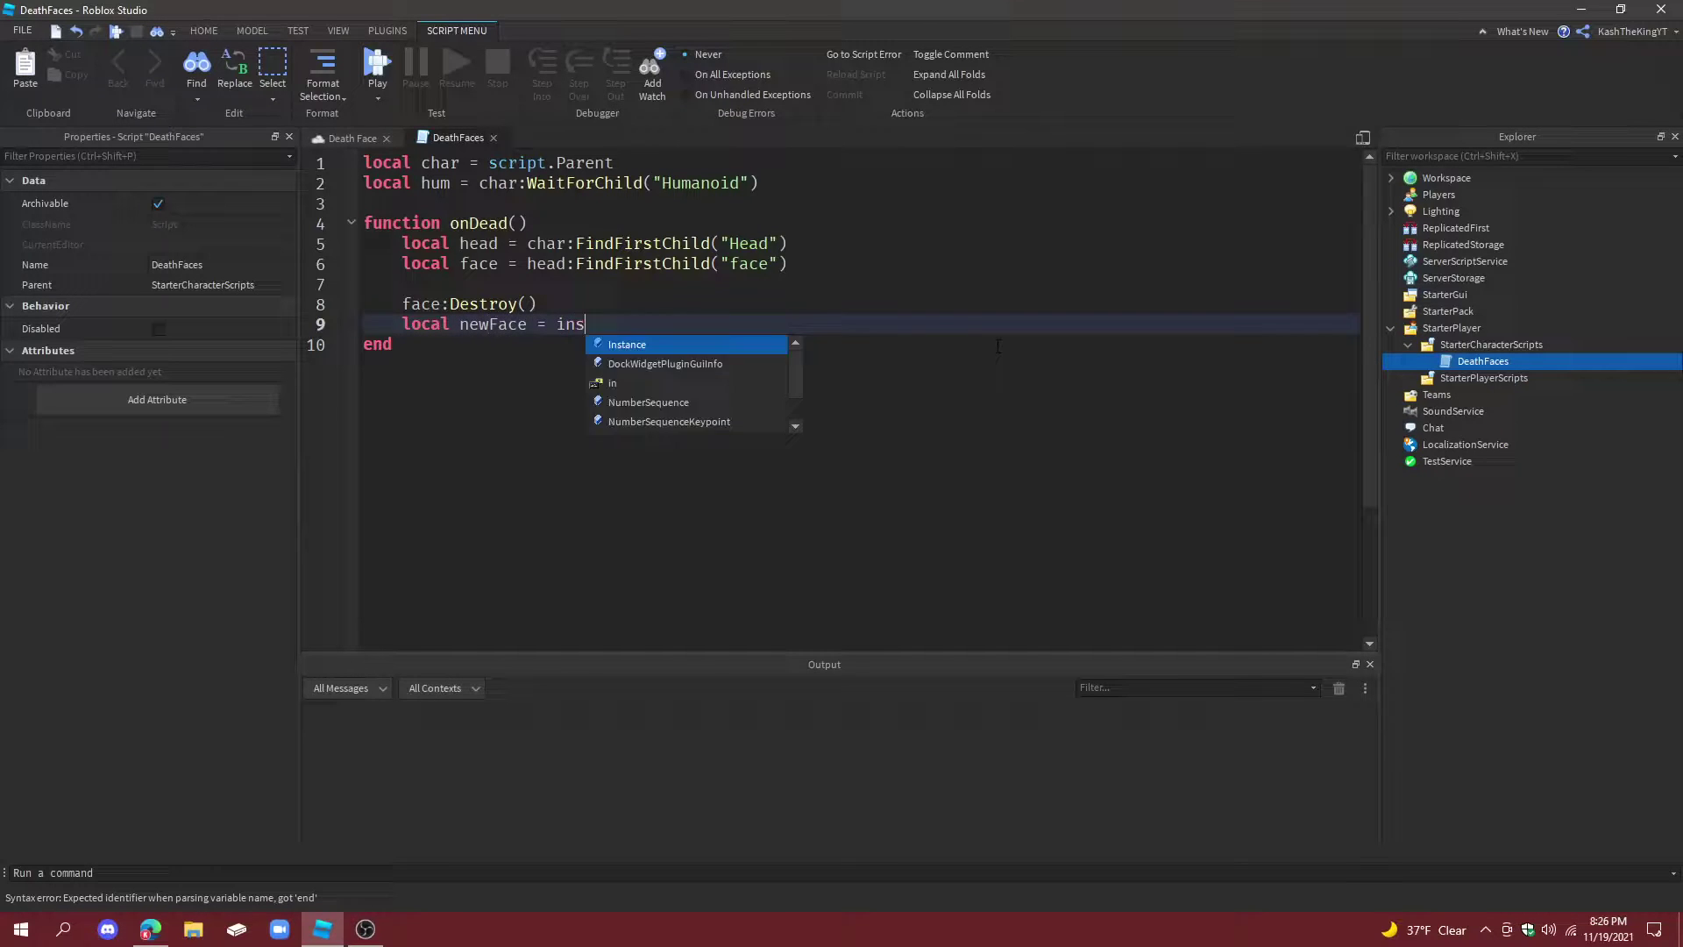
type(".new(\"Decal\"")
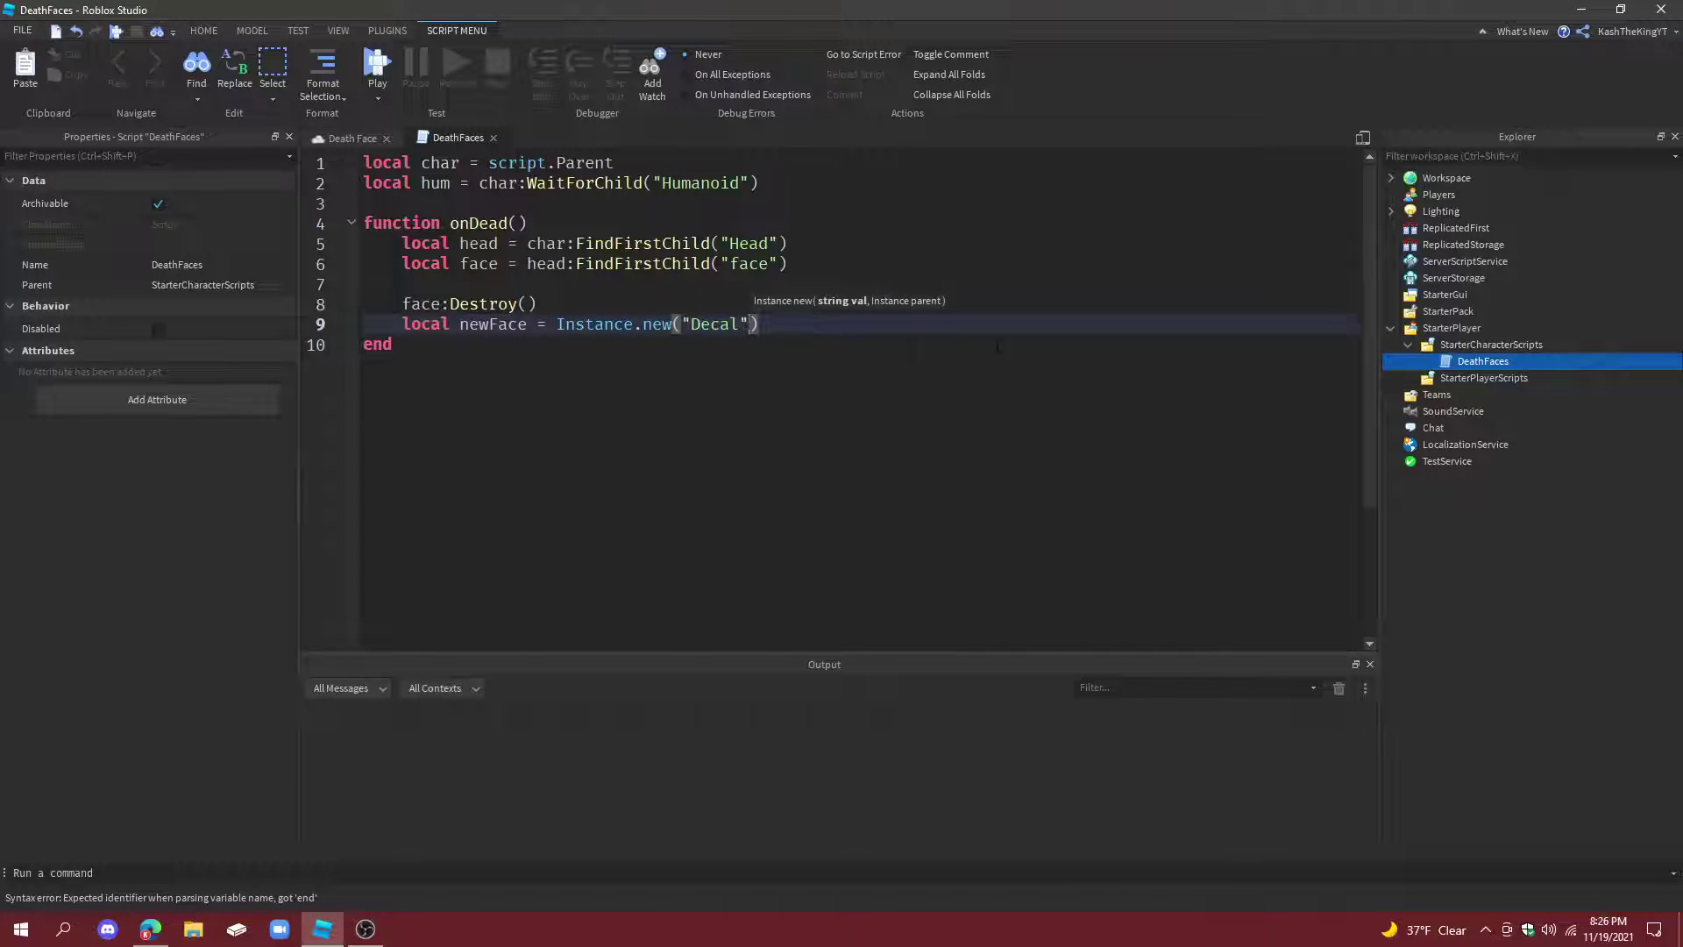
type(", ")
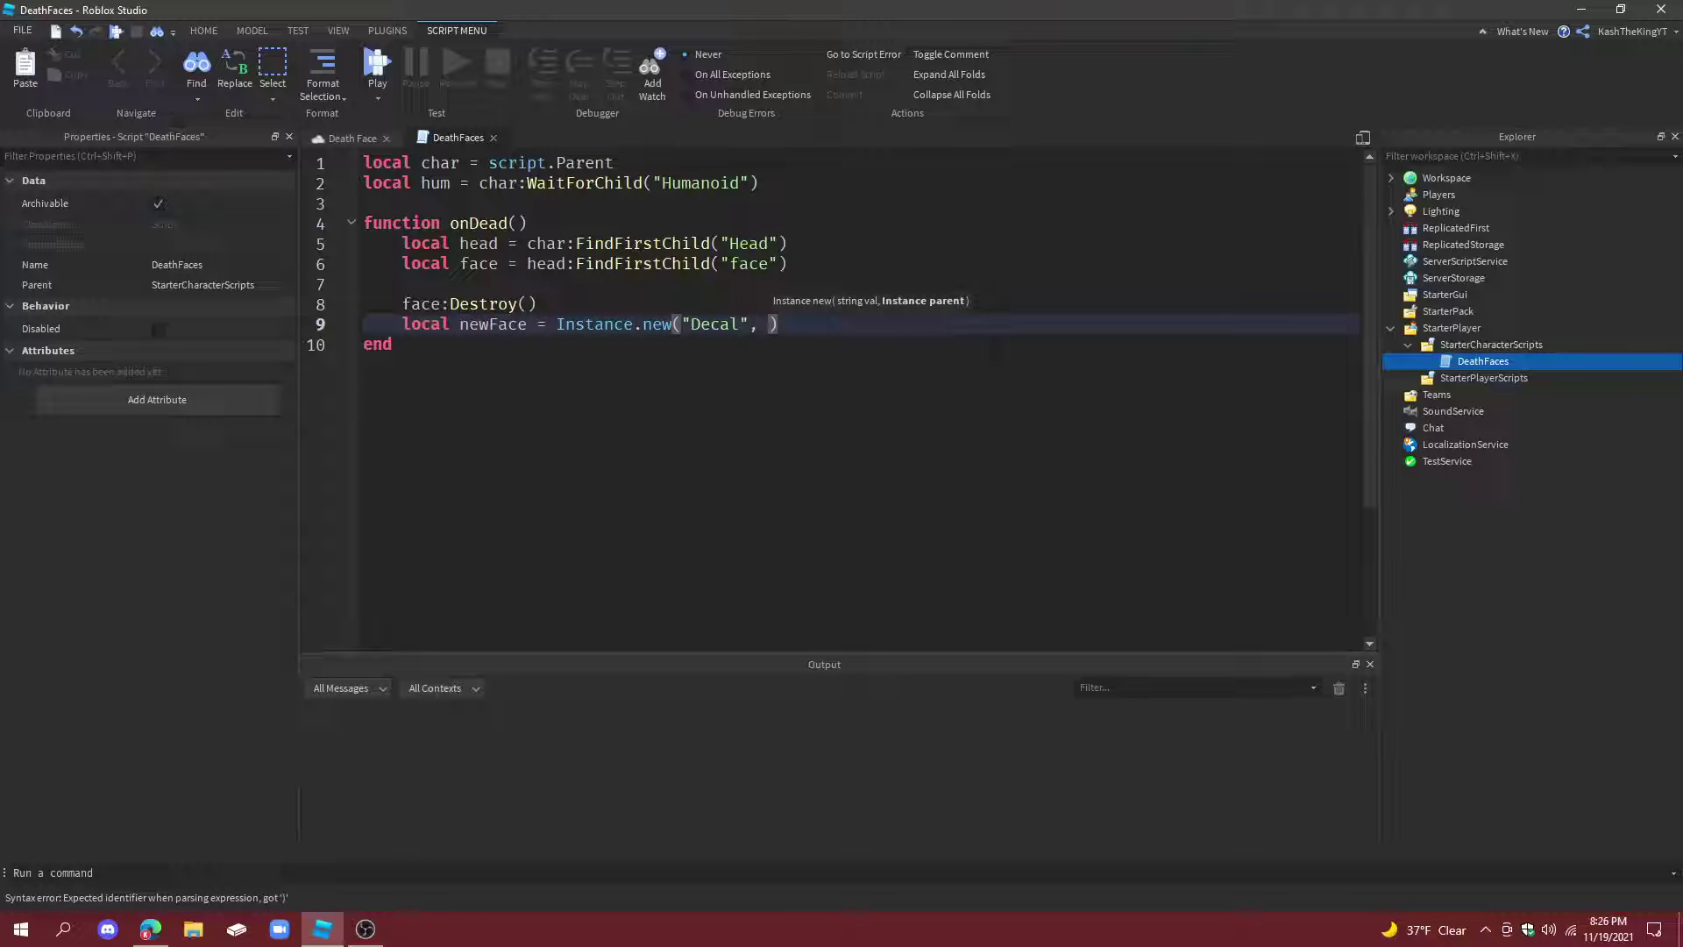
type("head)")
key("Return")
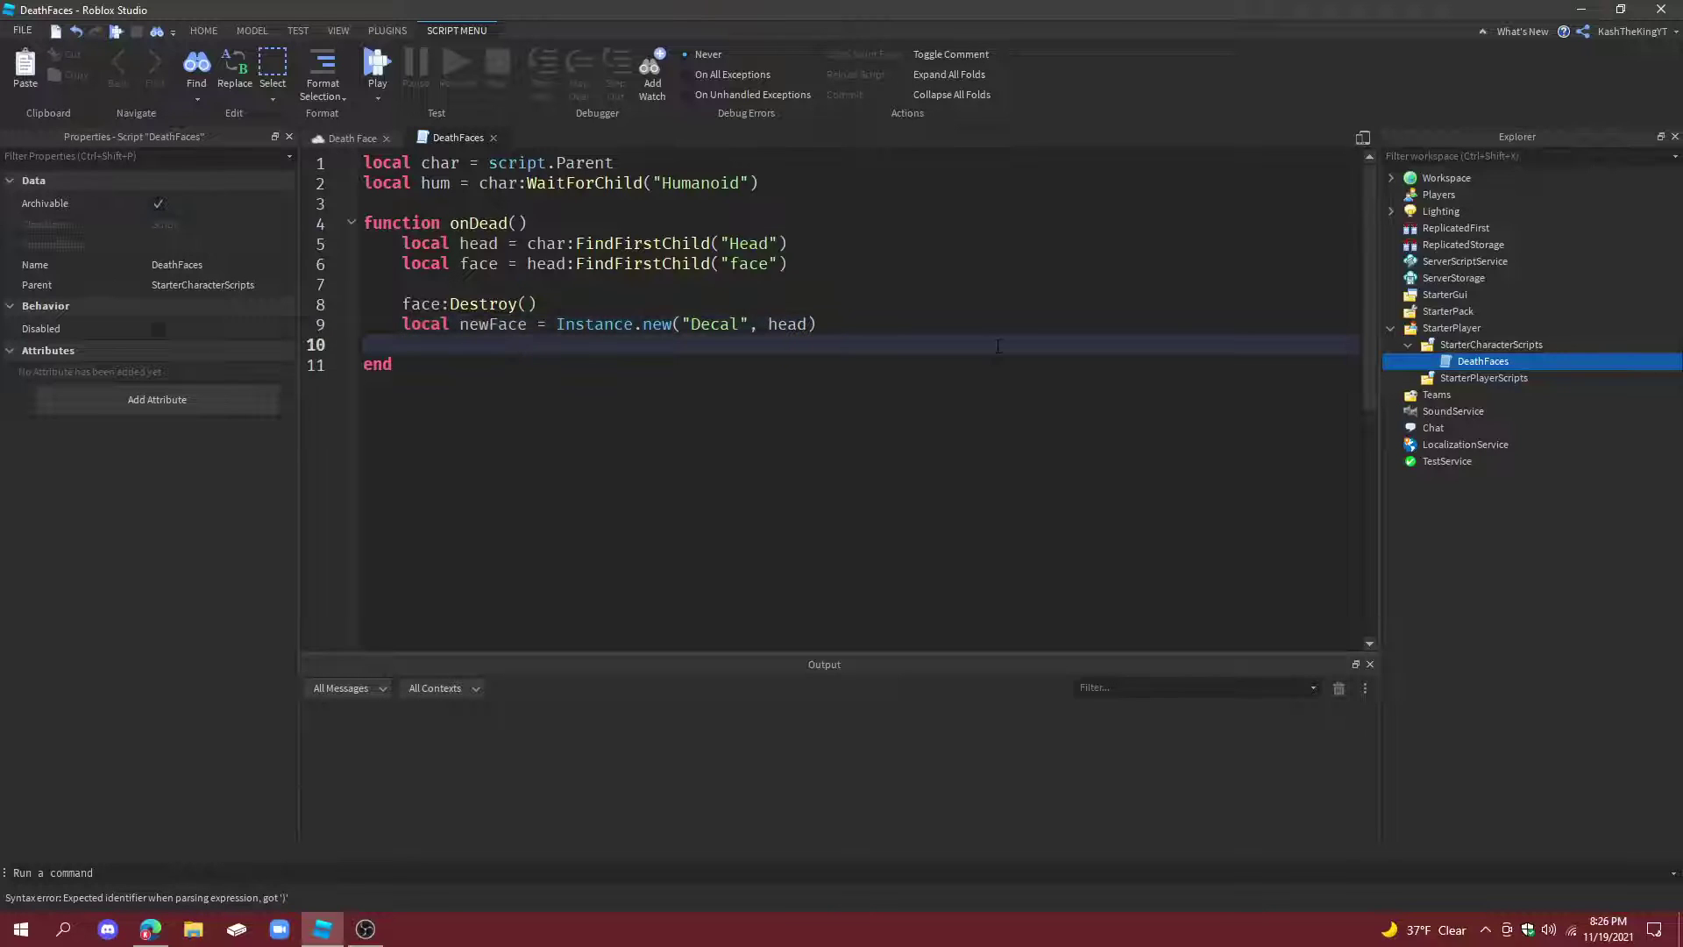
type("newFace.T")
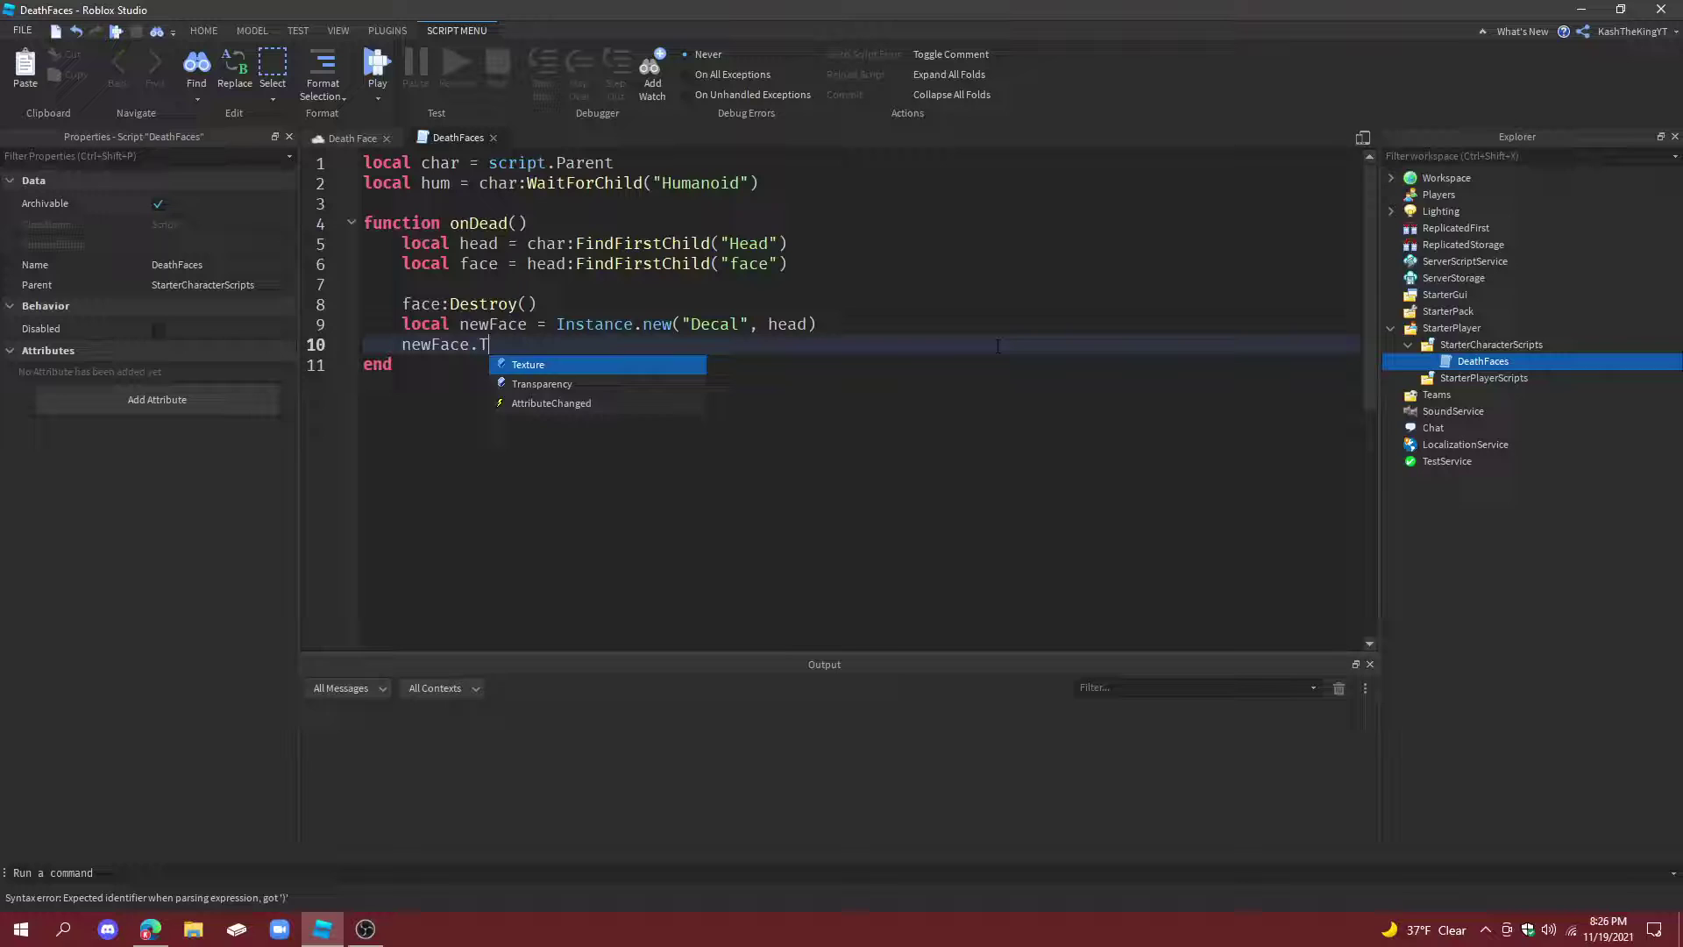
type("exture = \"")
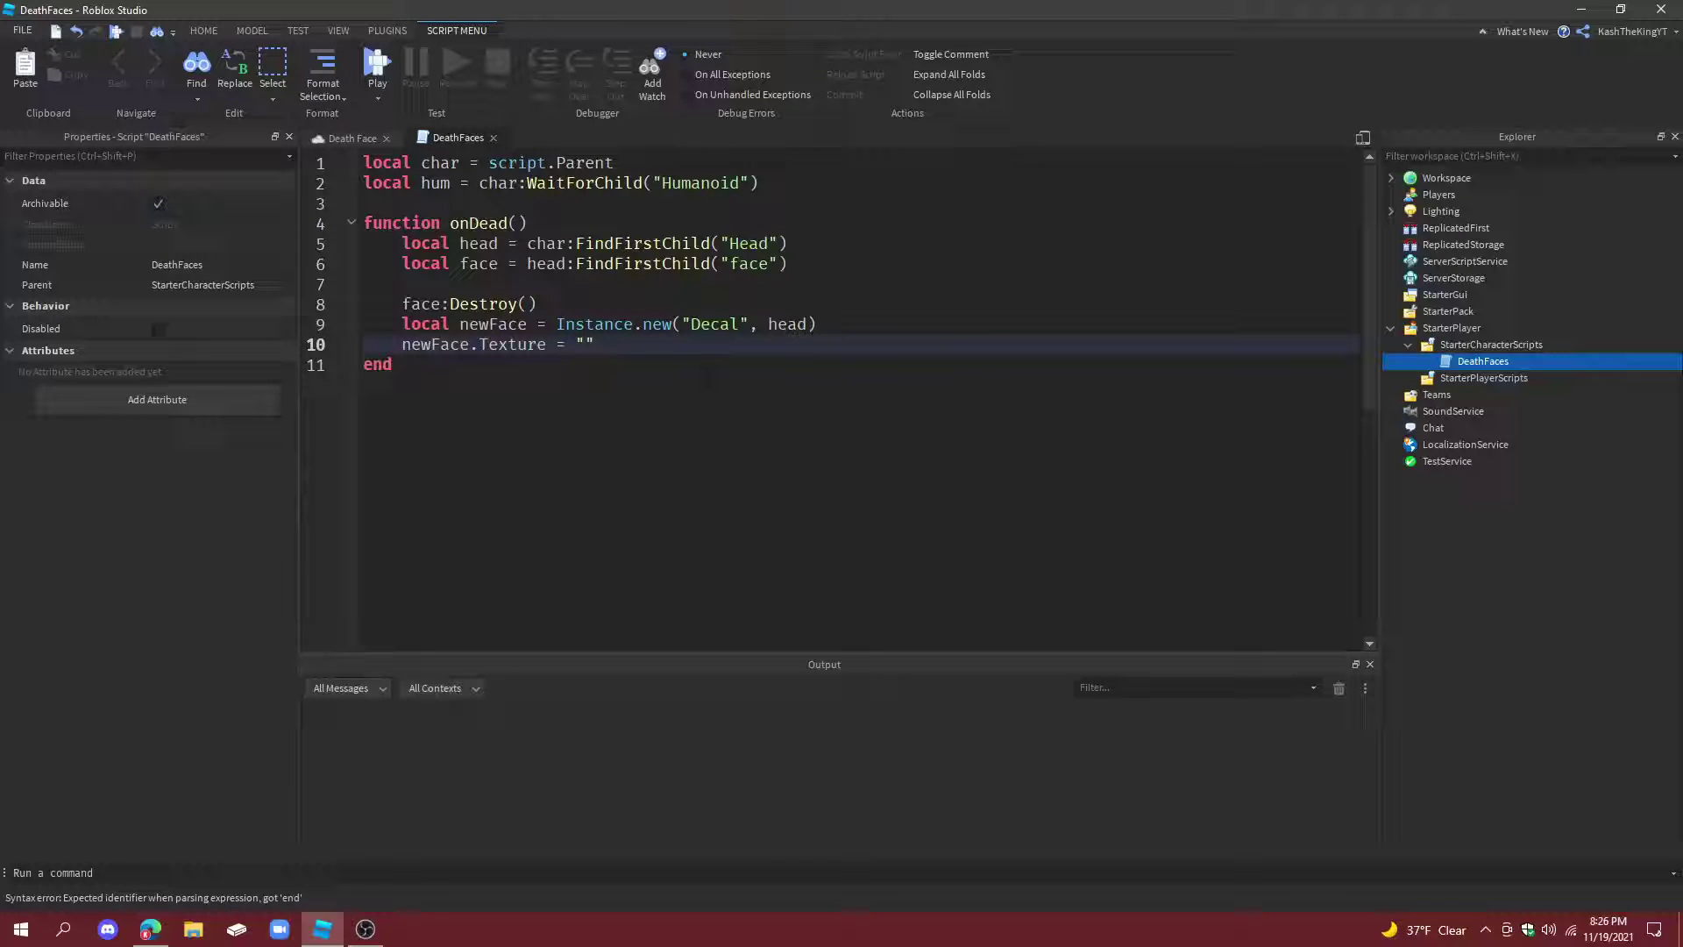
type("rbx")
type("assetid:")
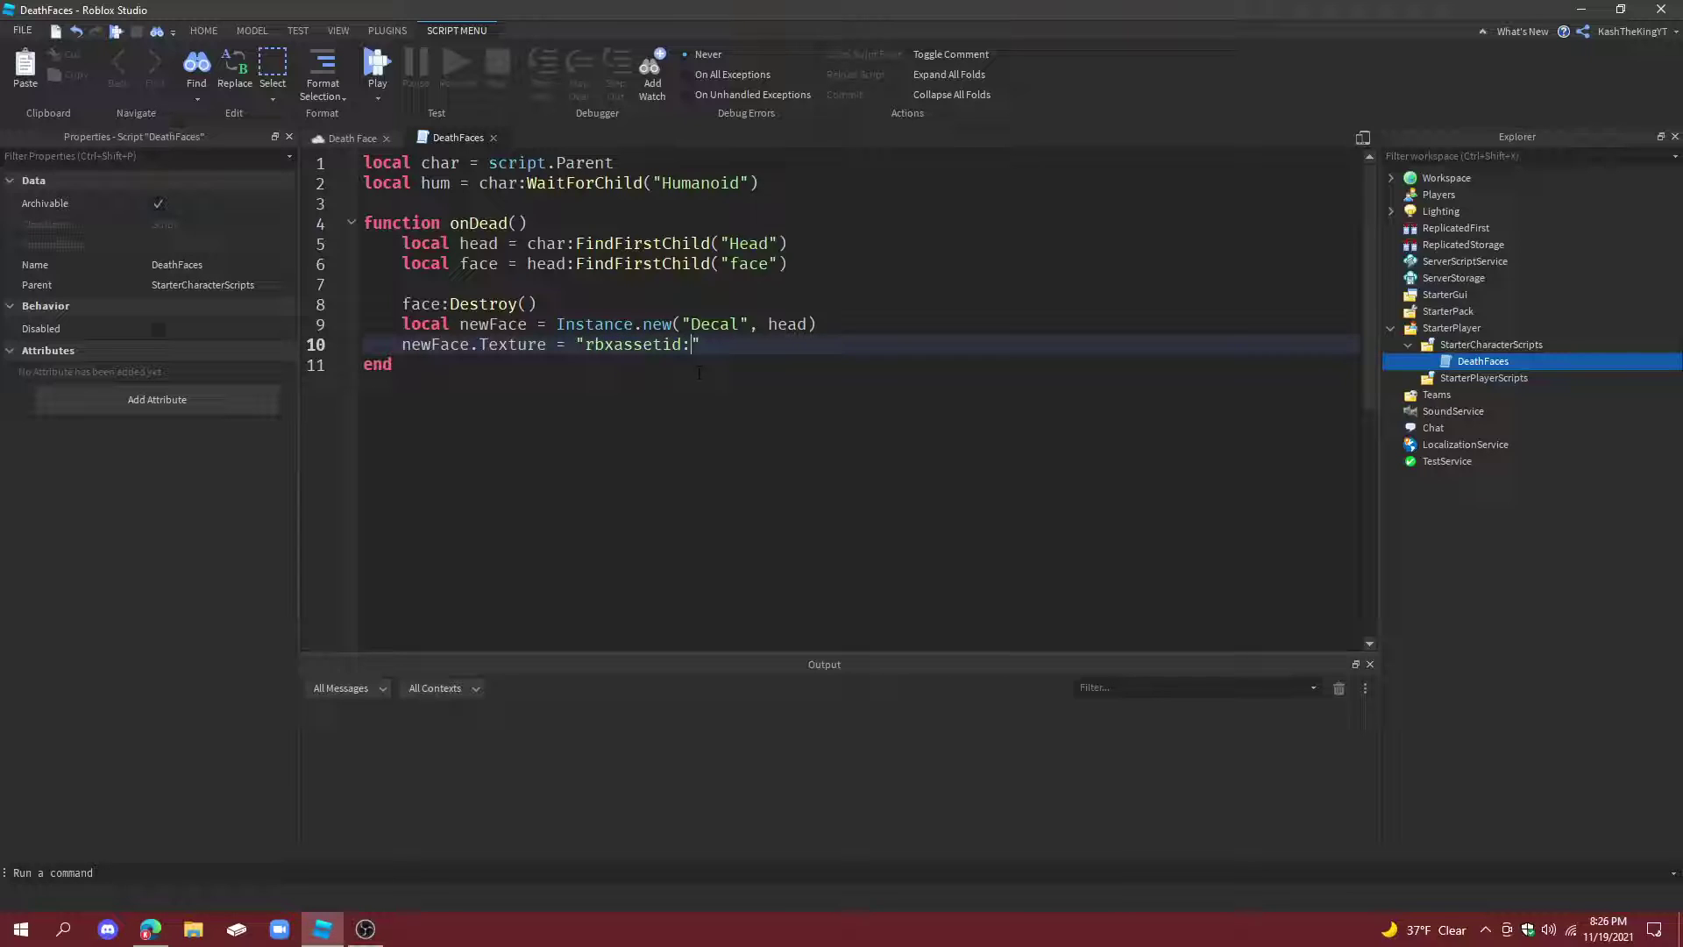
type("//\" --")
type("P")
type("ut ")
type("your image")
type(" ID i")
type("nstead of numbers")
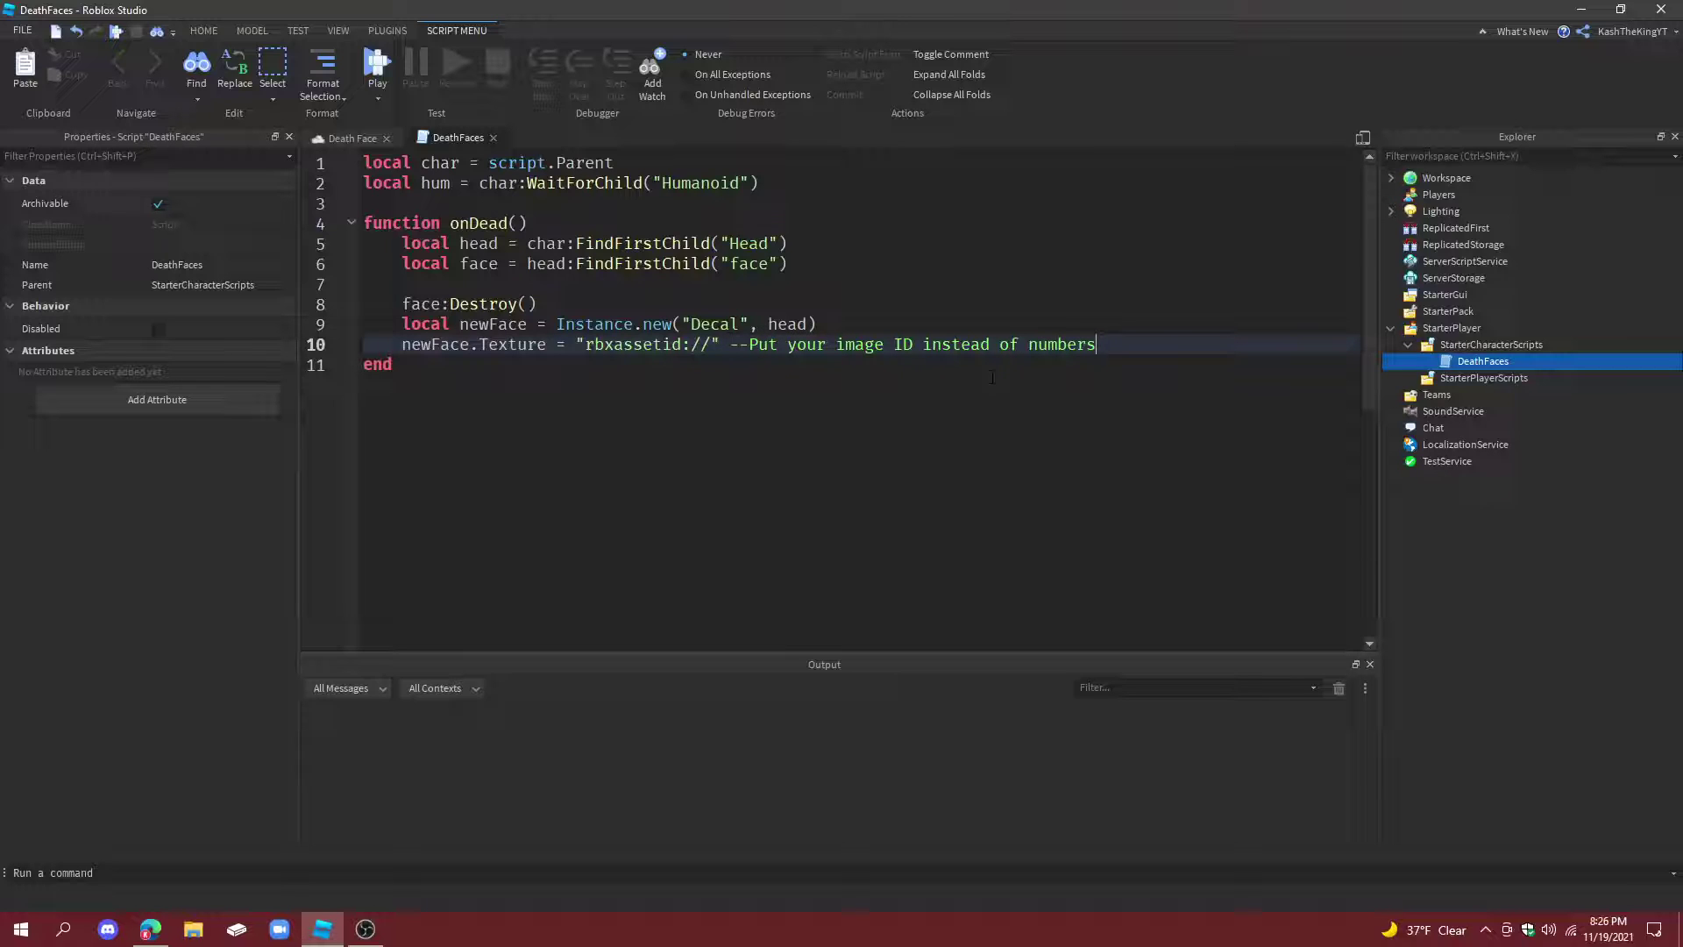
Search the Toolbox for 'dead face' images in the Death Face place.
left_click(367, 134)
left_click(433, 71)
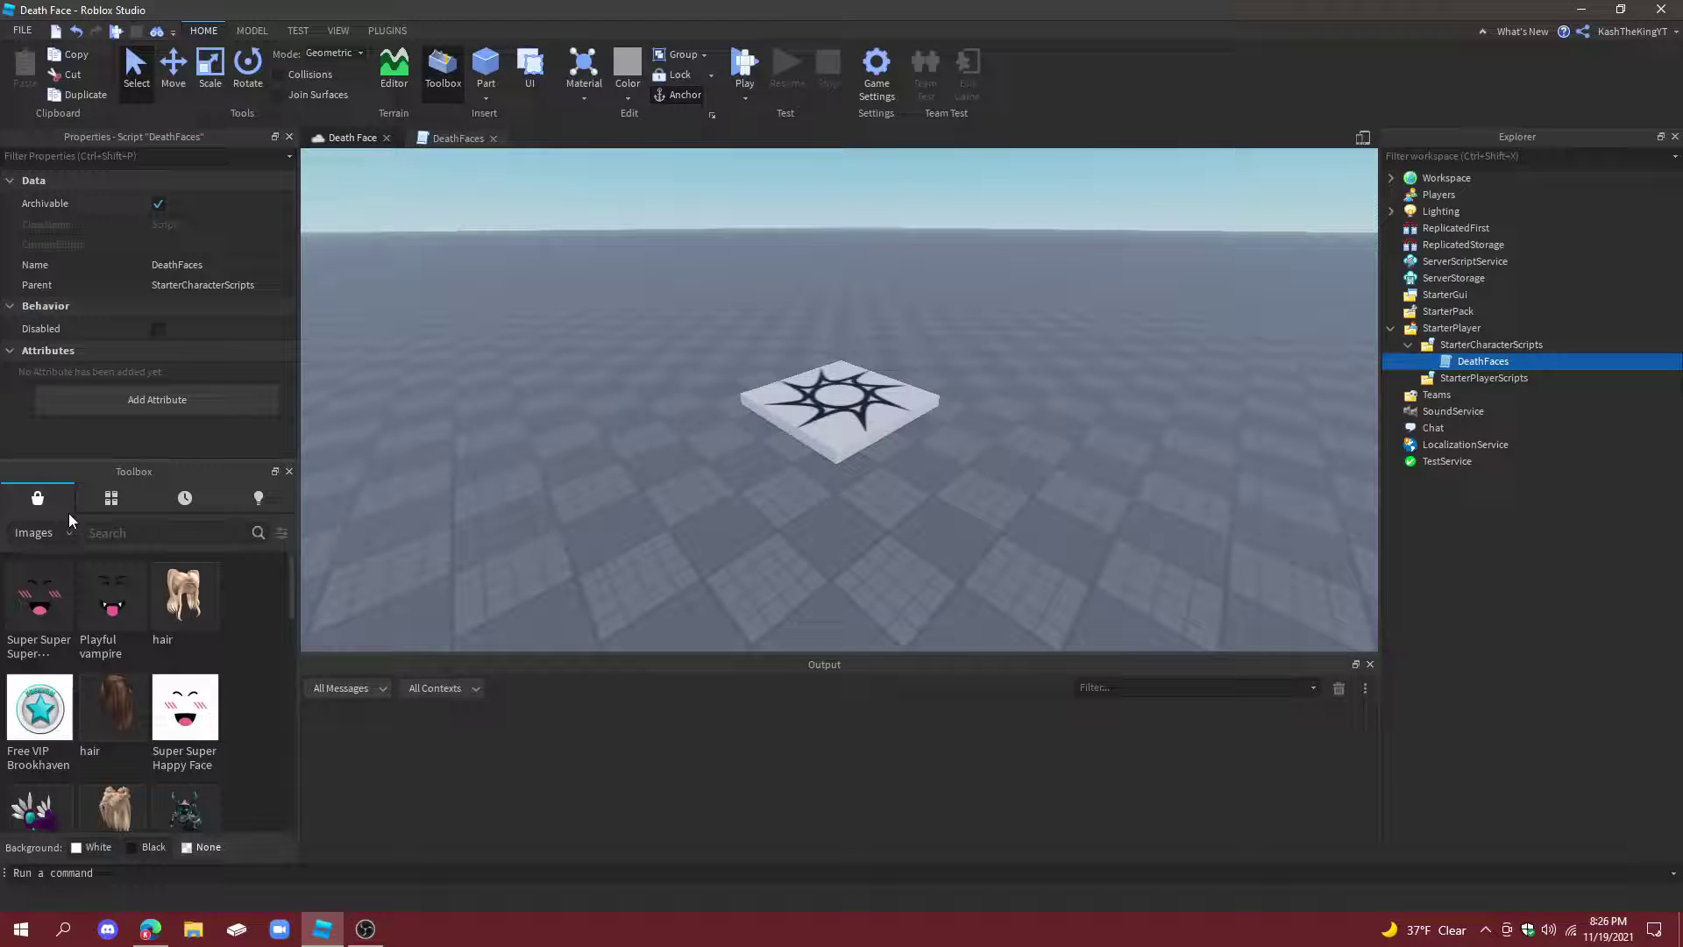
left_click(161, 534)
type("dead face")
key("Return")
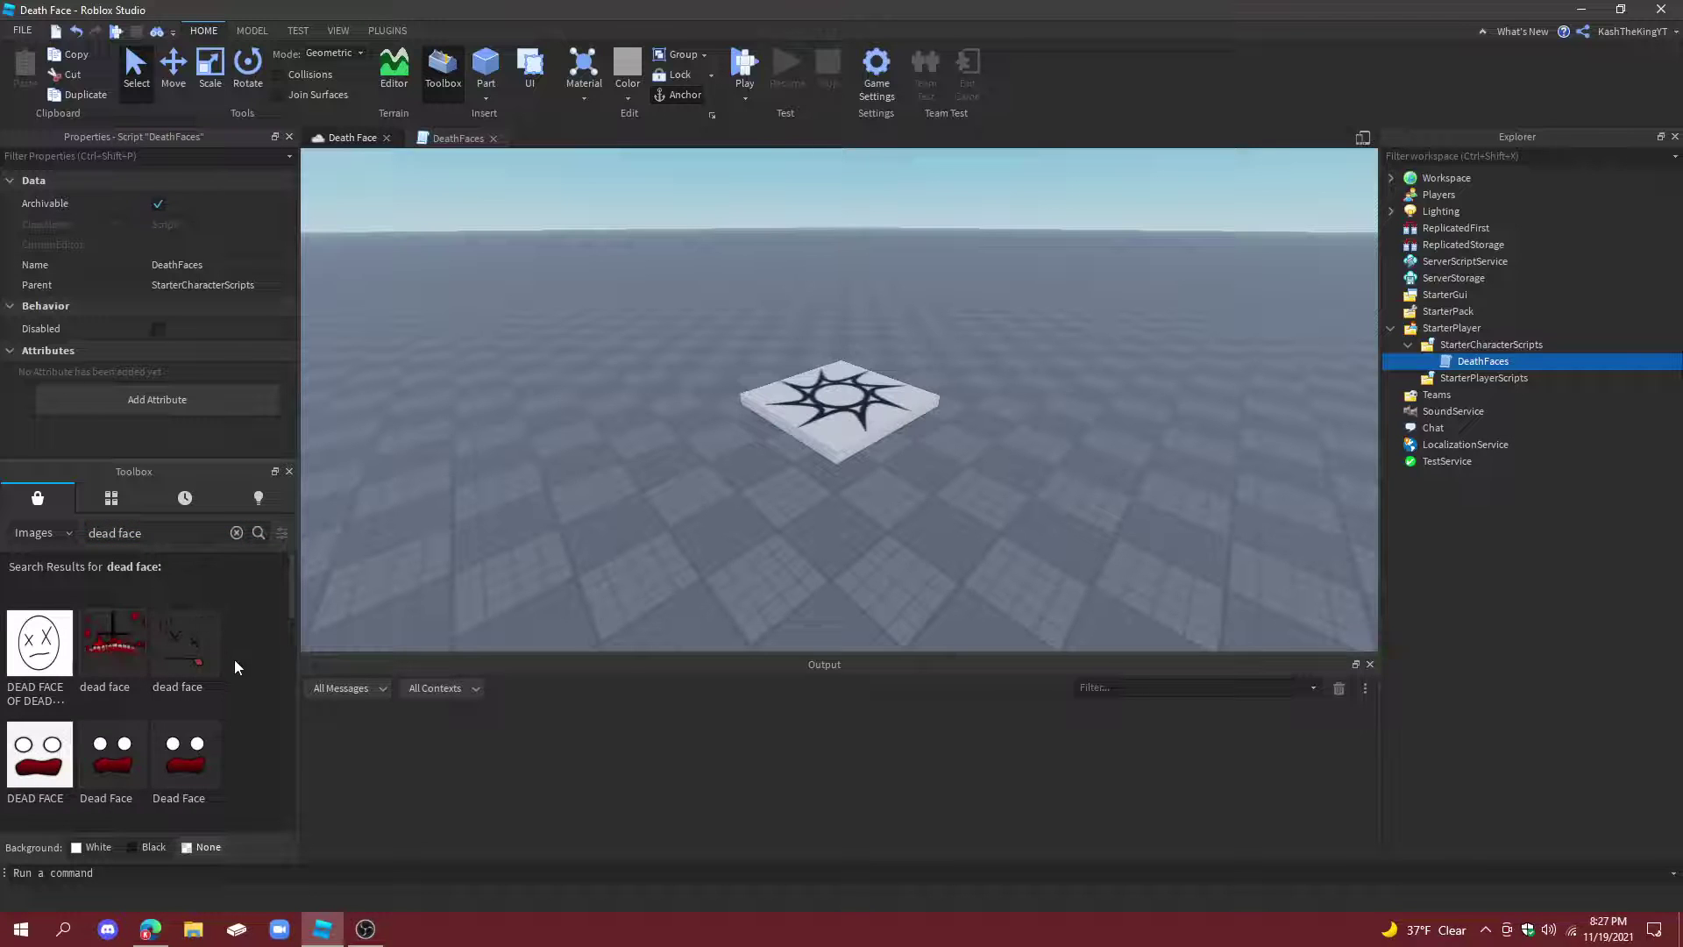
Open and close the asset list, clear the image search, and return to DeathFaces.
left_click(338, 30)
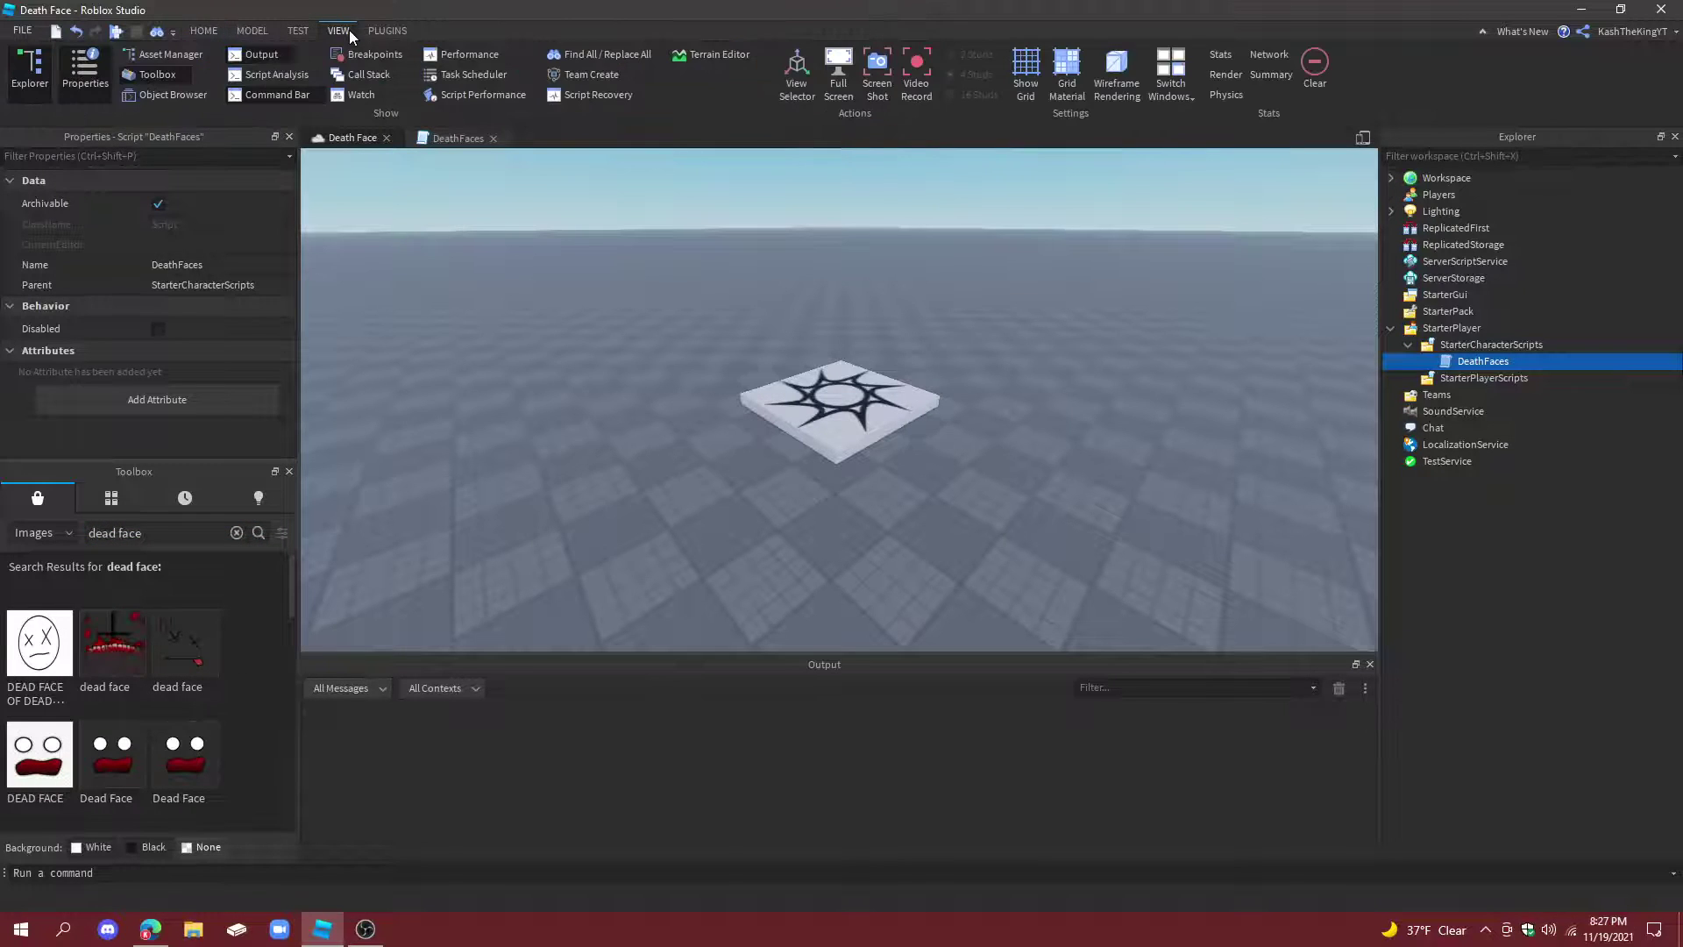
left_click(144, 54)
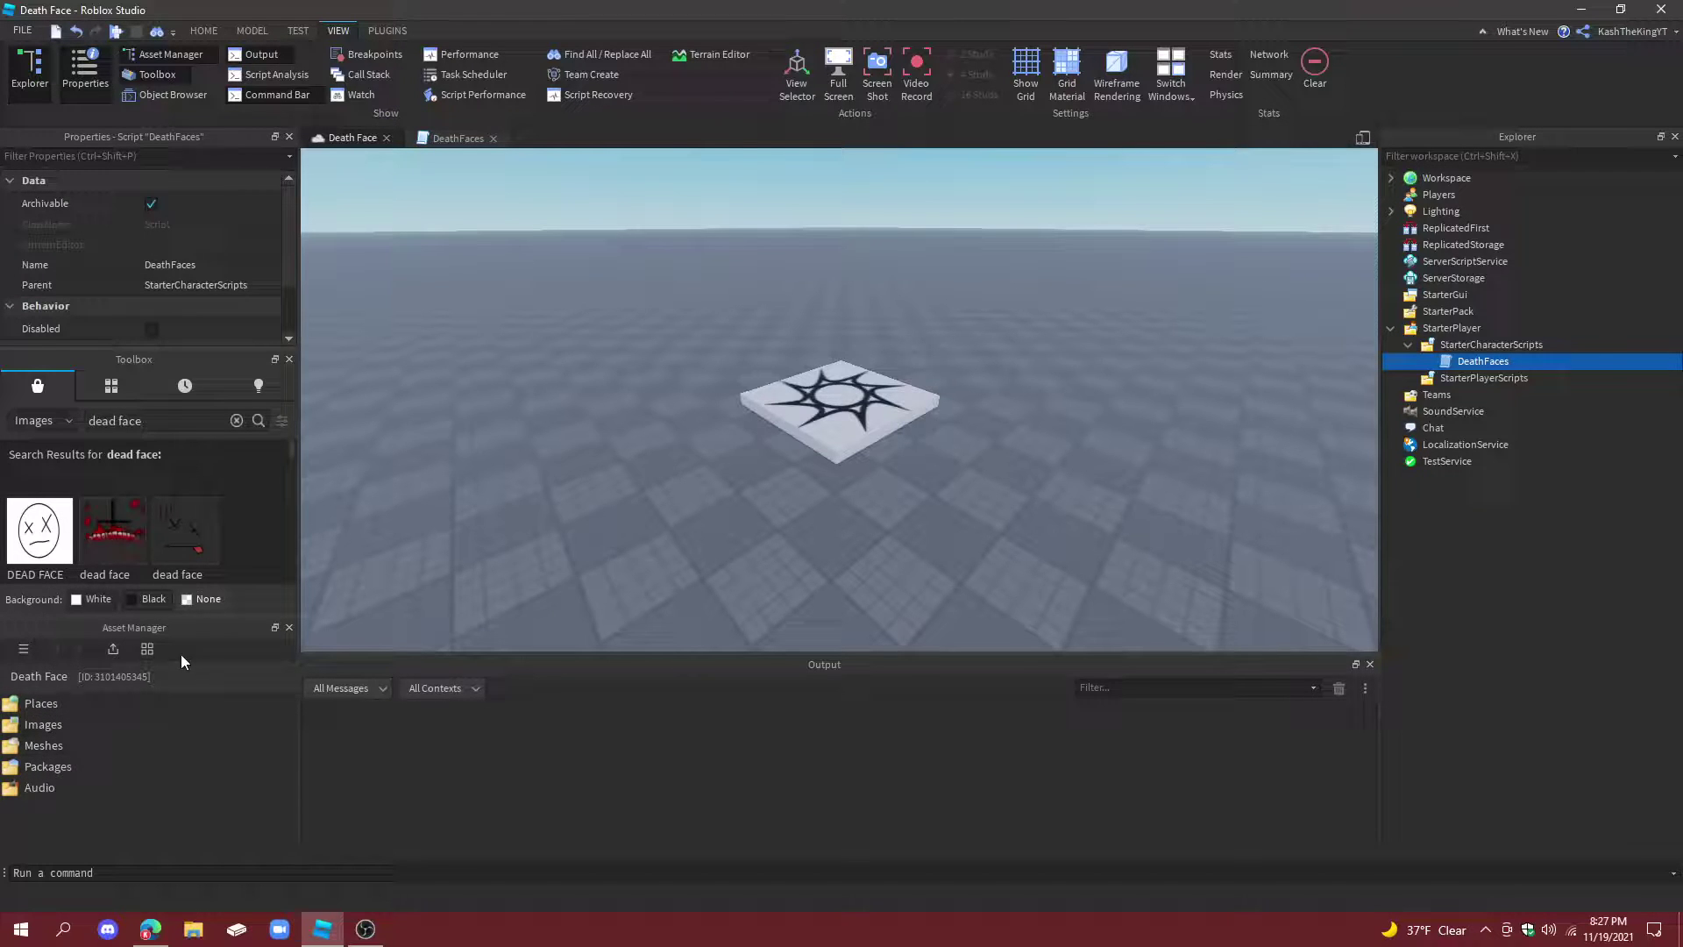
left_click(290, 627)
scroll(291, 626, "down", 3)
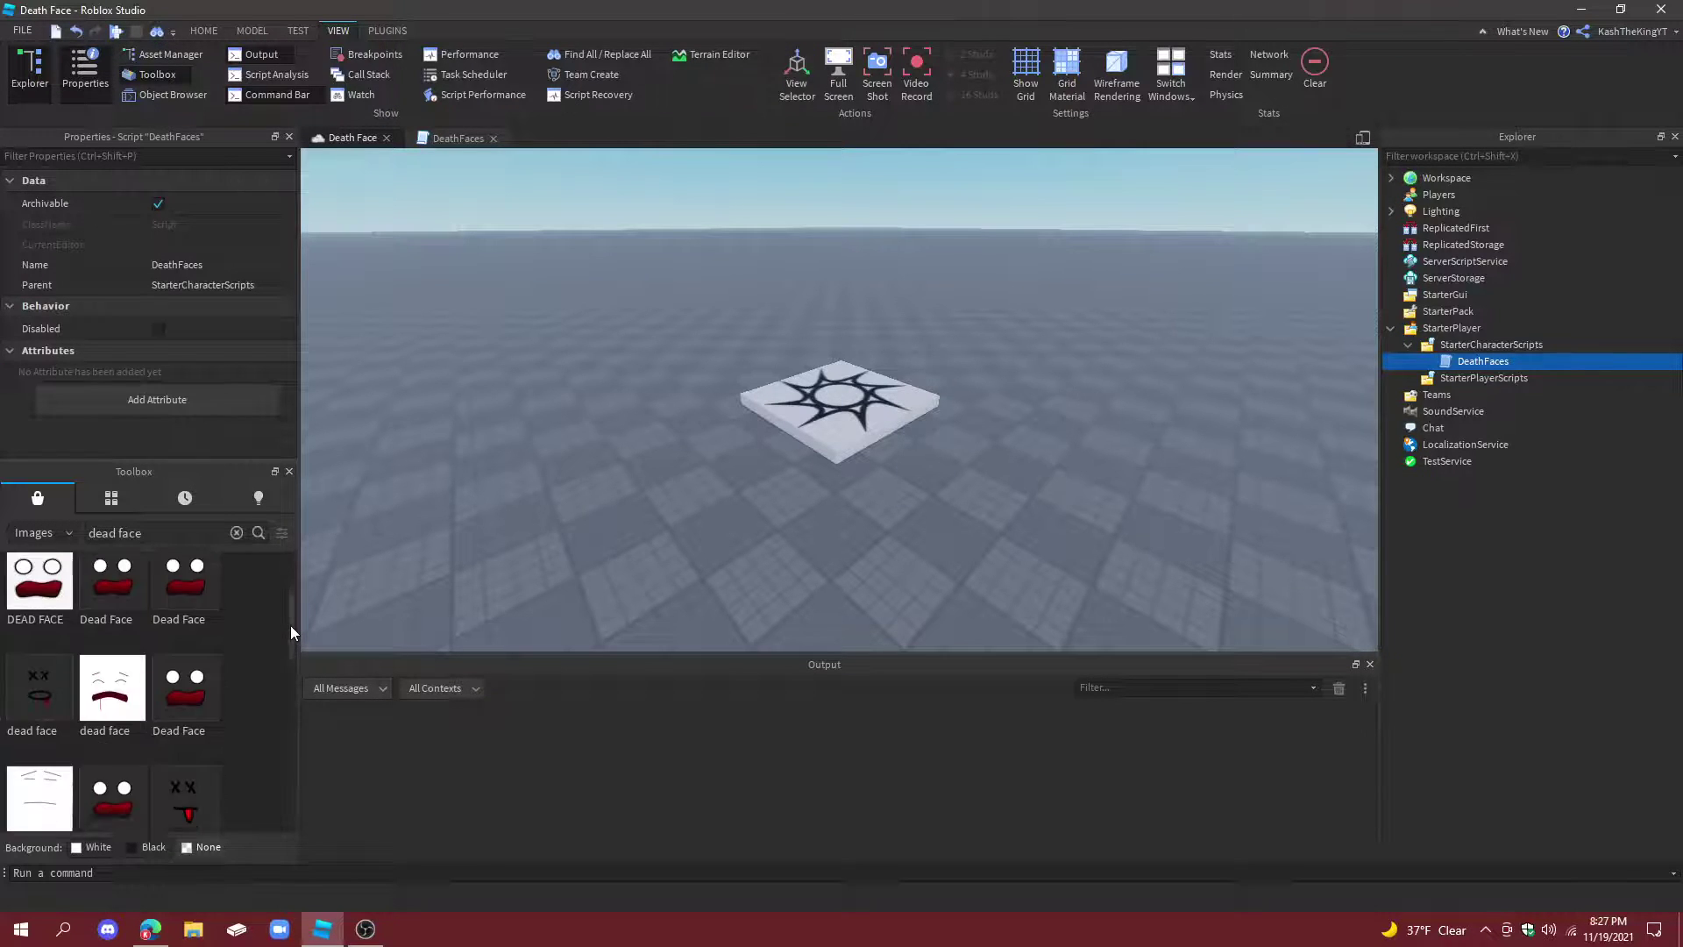
scroll(262, 639, "up", 1)
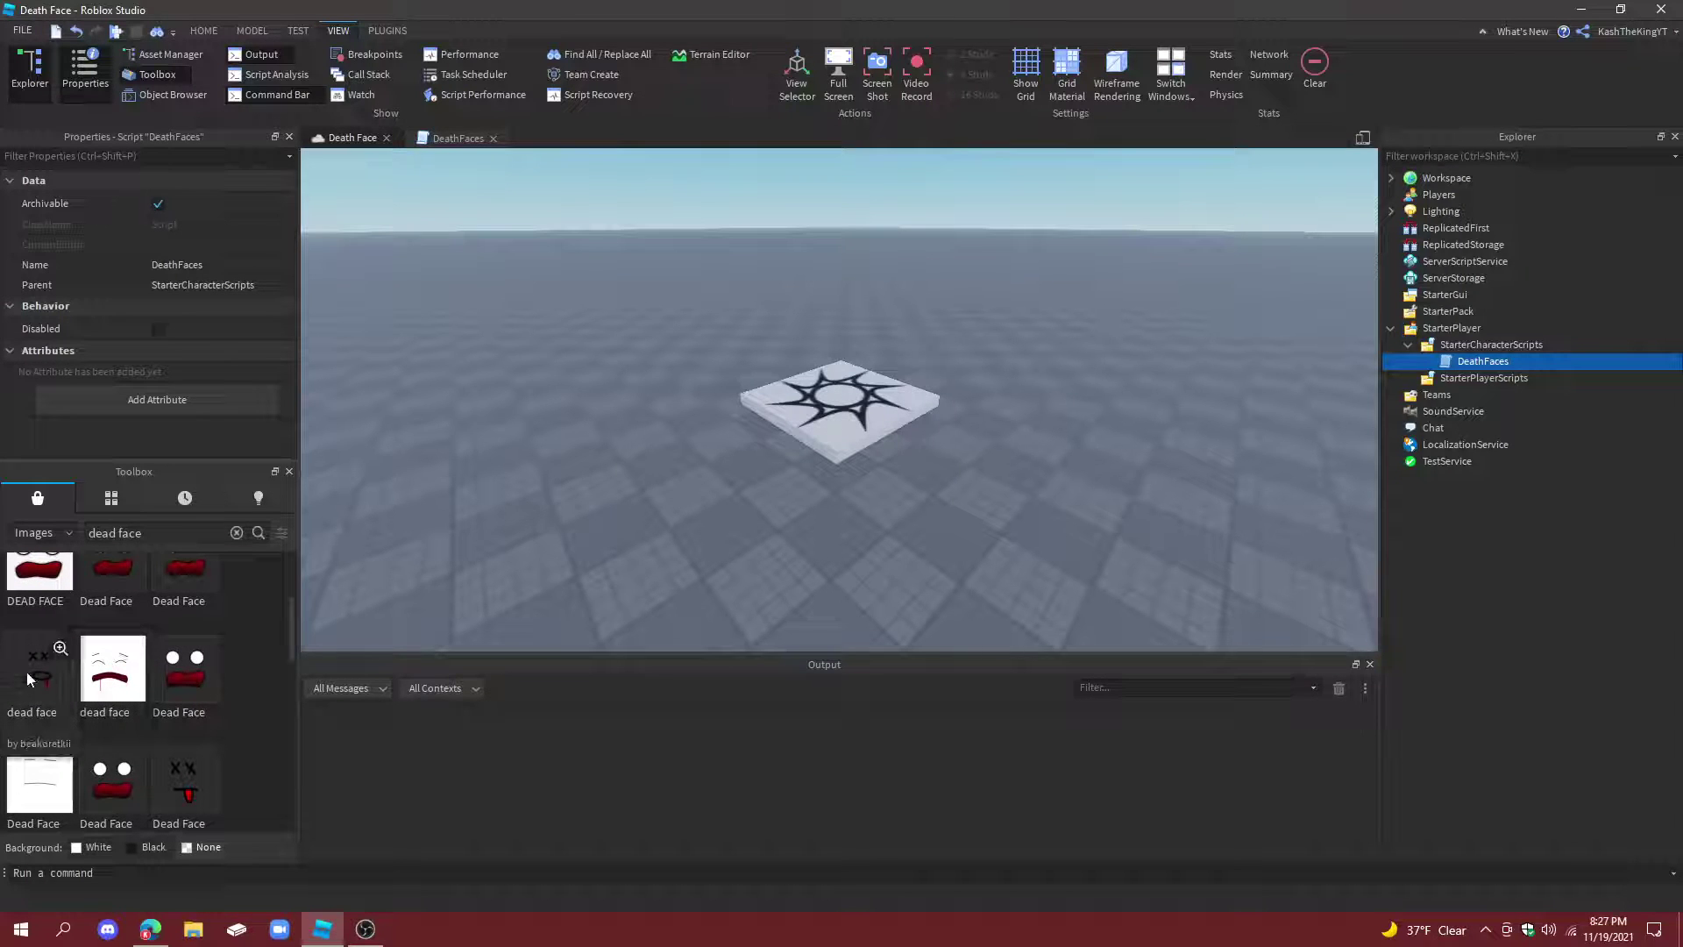
left_click(236, 533)
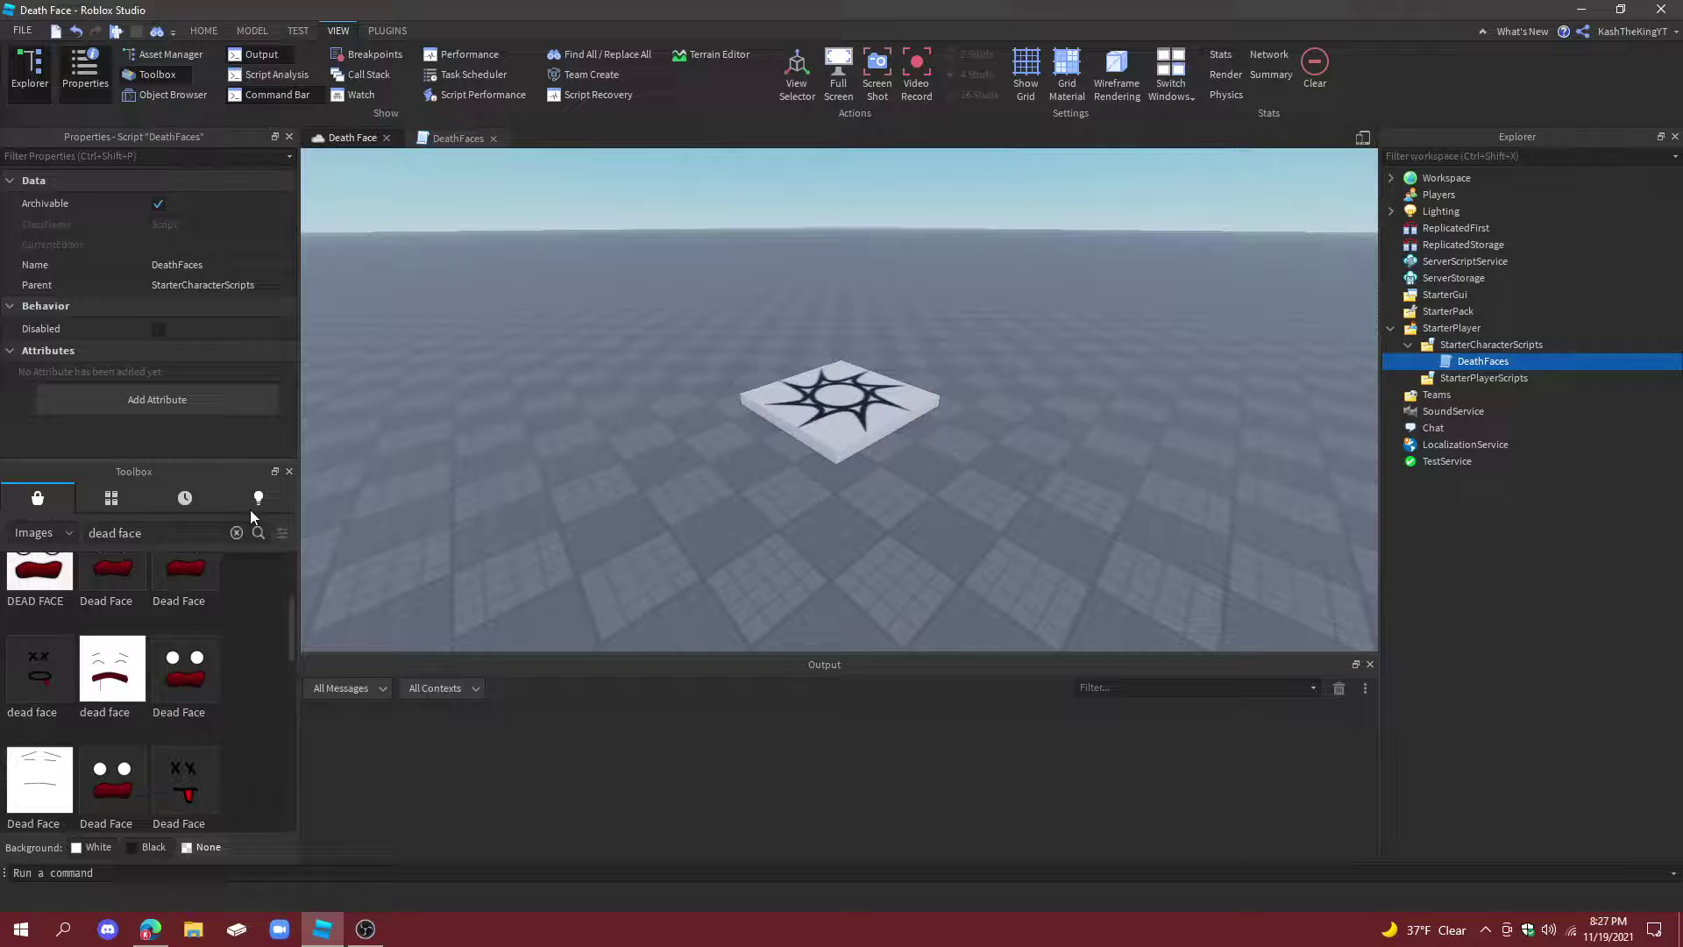
left_click(289, 471)
Paste texture ID 434152481 and add print("Player died") inside onDead.
left_click(454, 137)
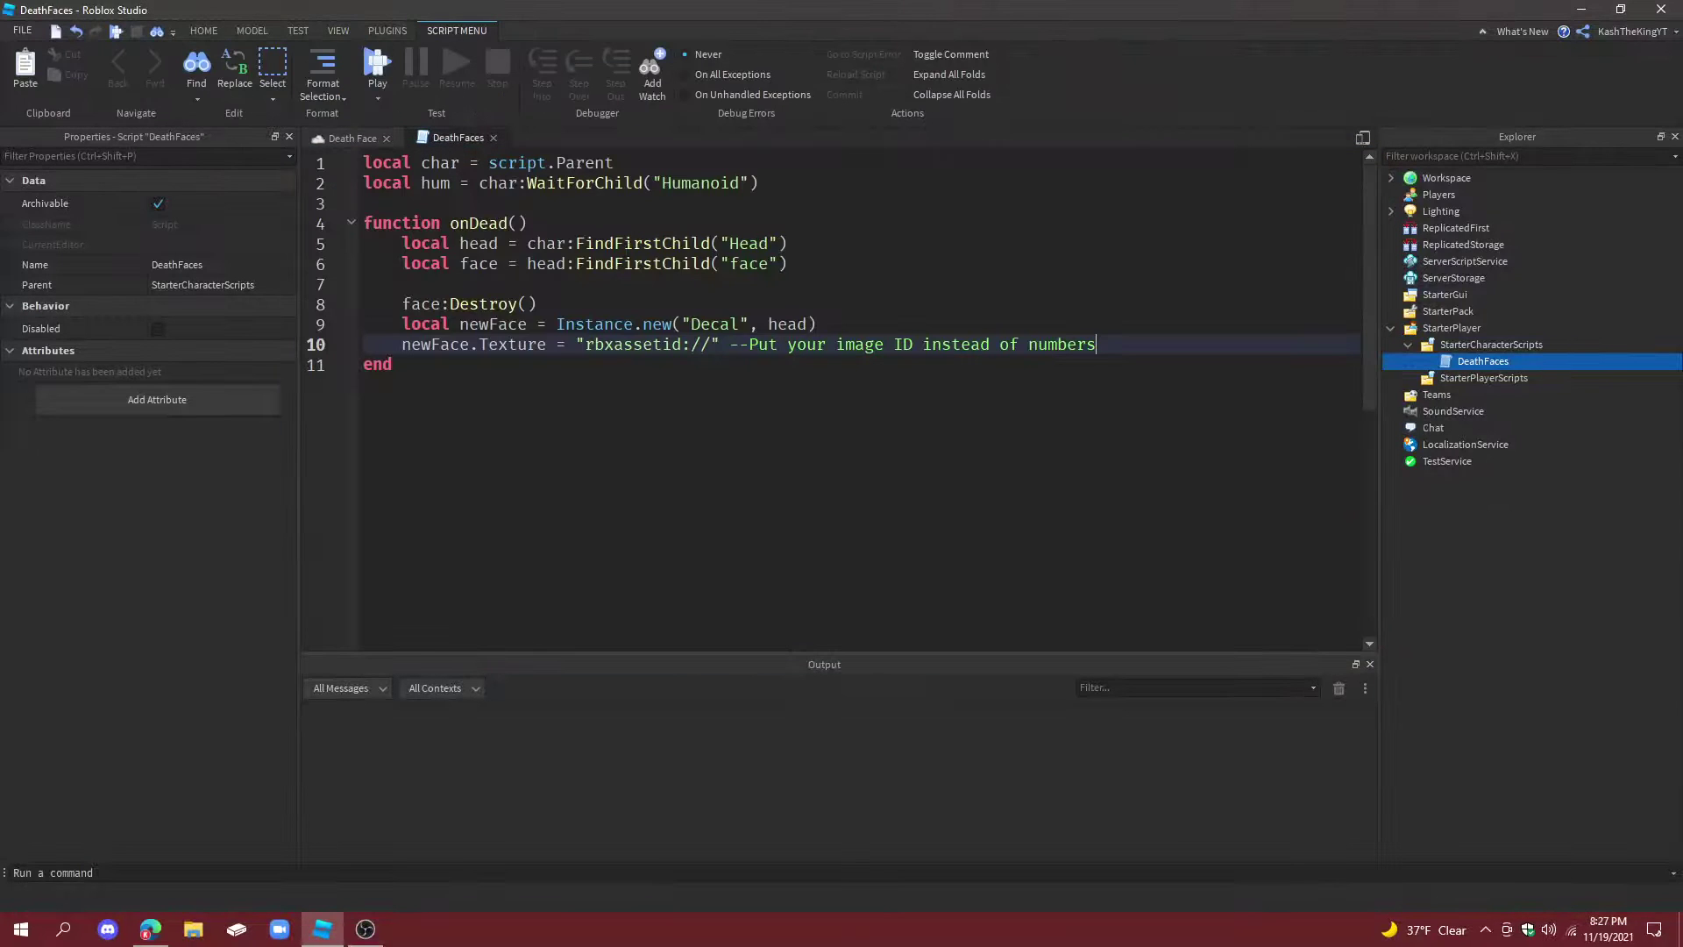
type("434152481")
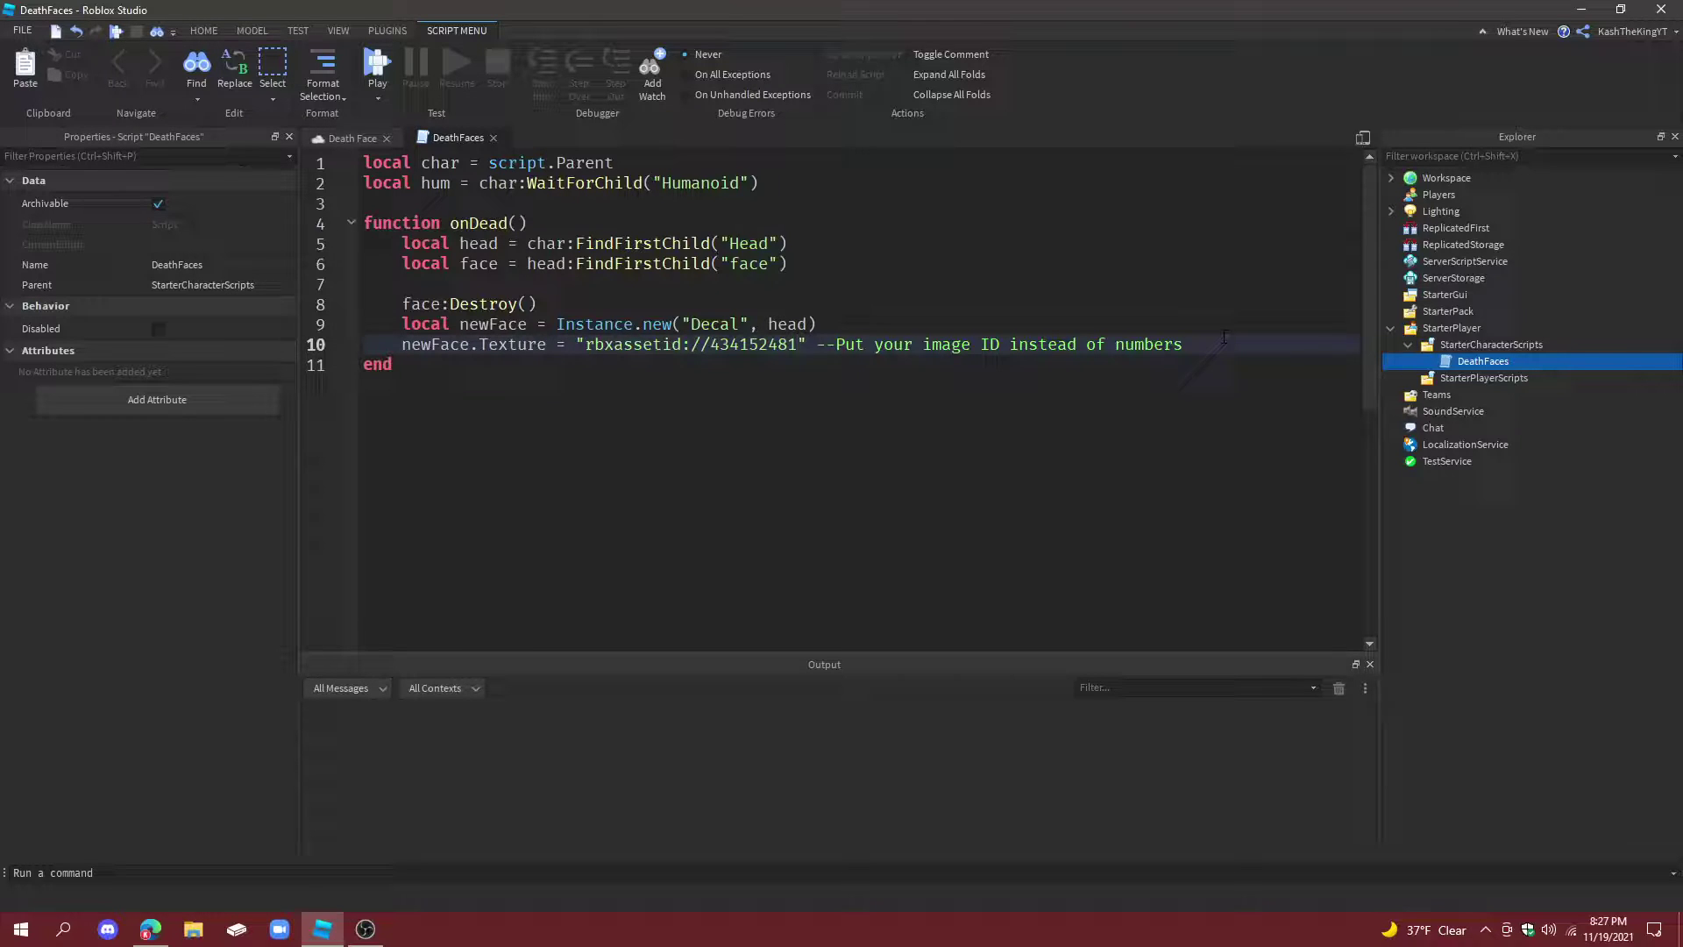
key("Return")
key("Return")
type("print(")
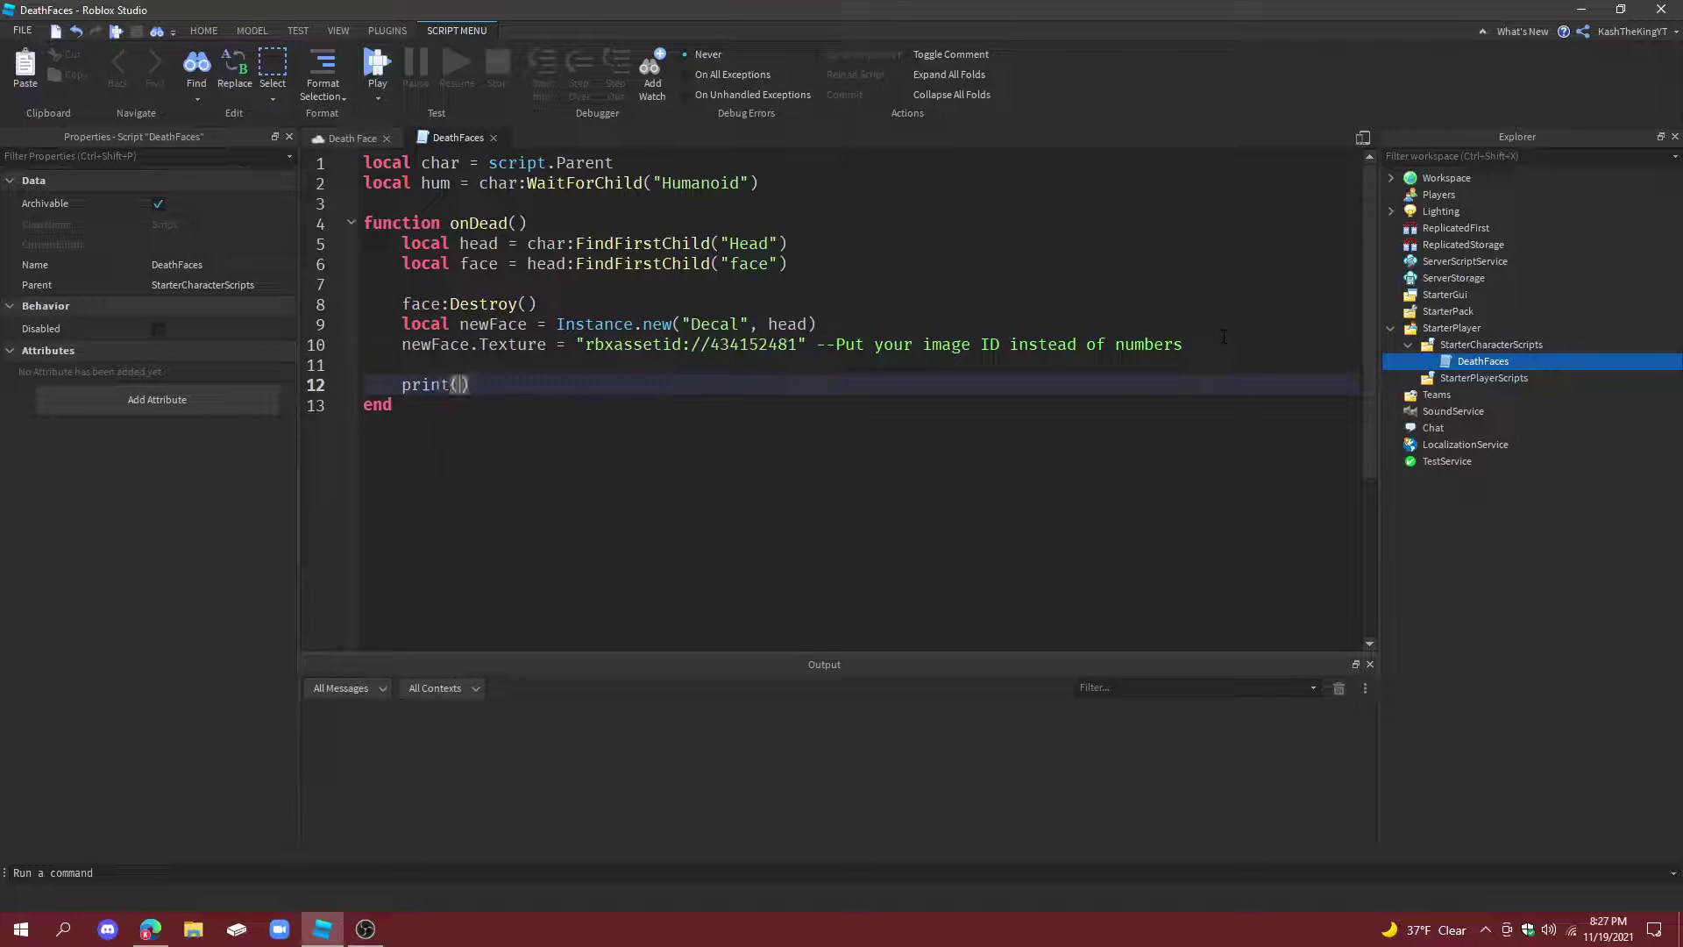
type("\"")
type("Playe")
type("r died,")
Add hum.Died:Connect(onDead) below the onDead function.
left_click(647, 485)
key("Return")
key("Return")
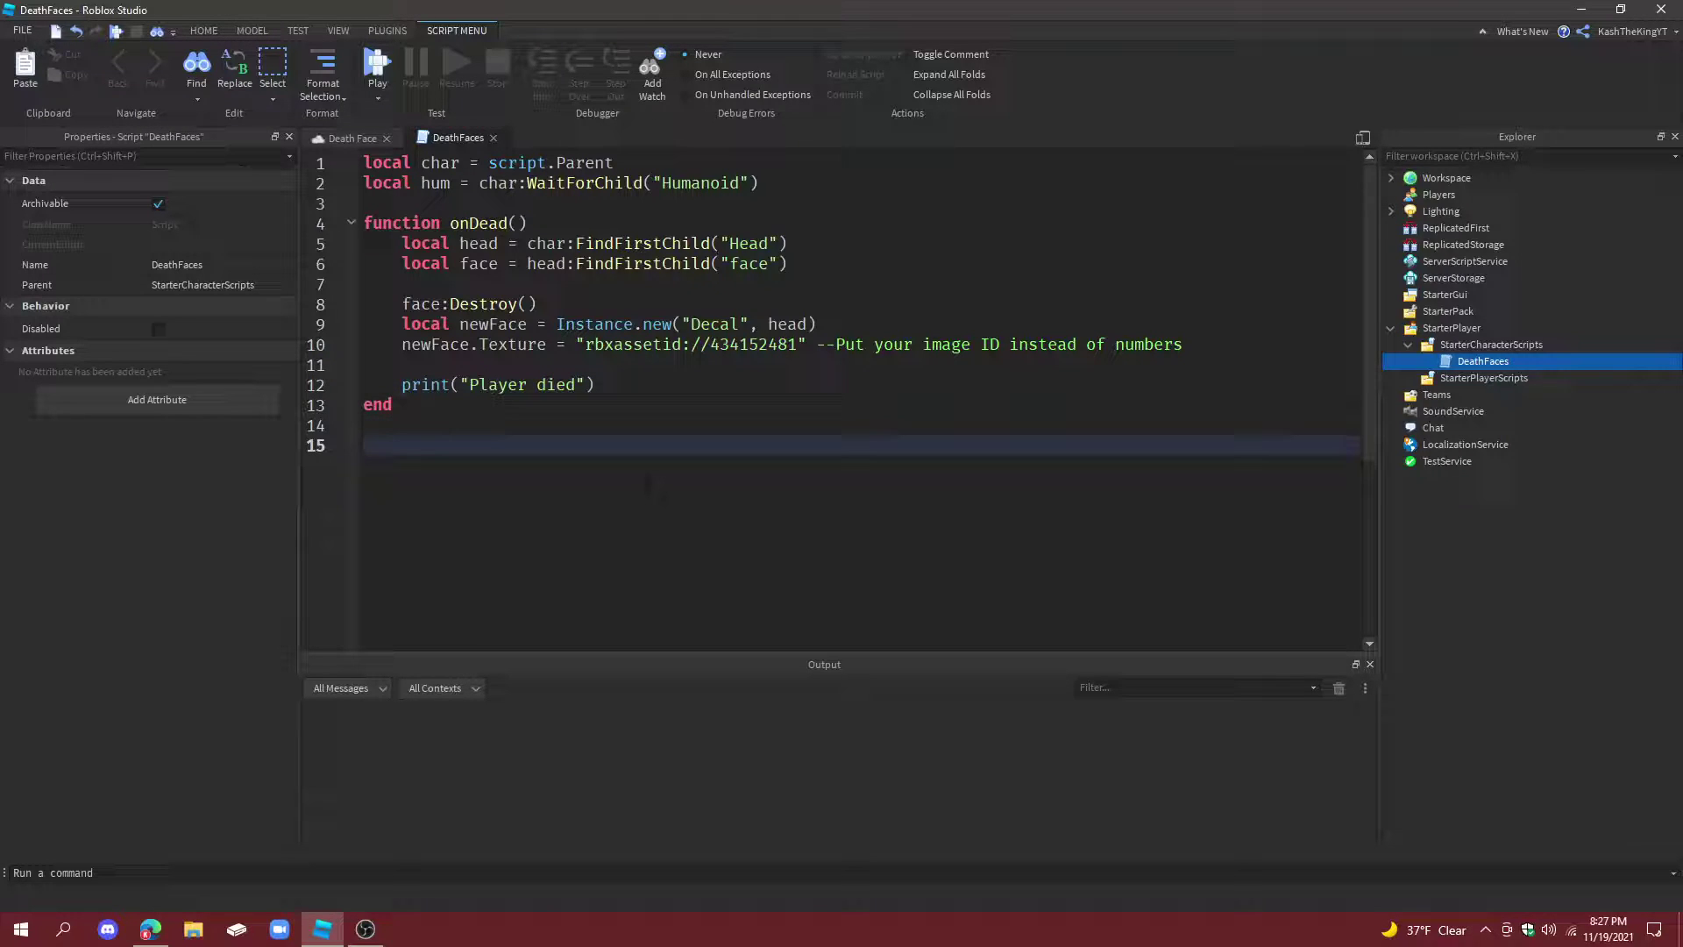
type("hum.D")
type("ied:Connect(")
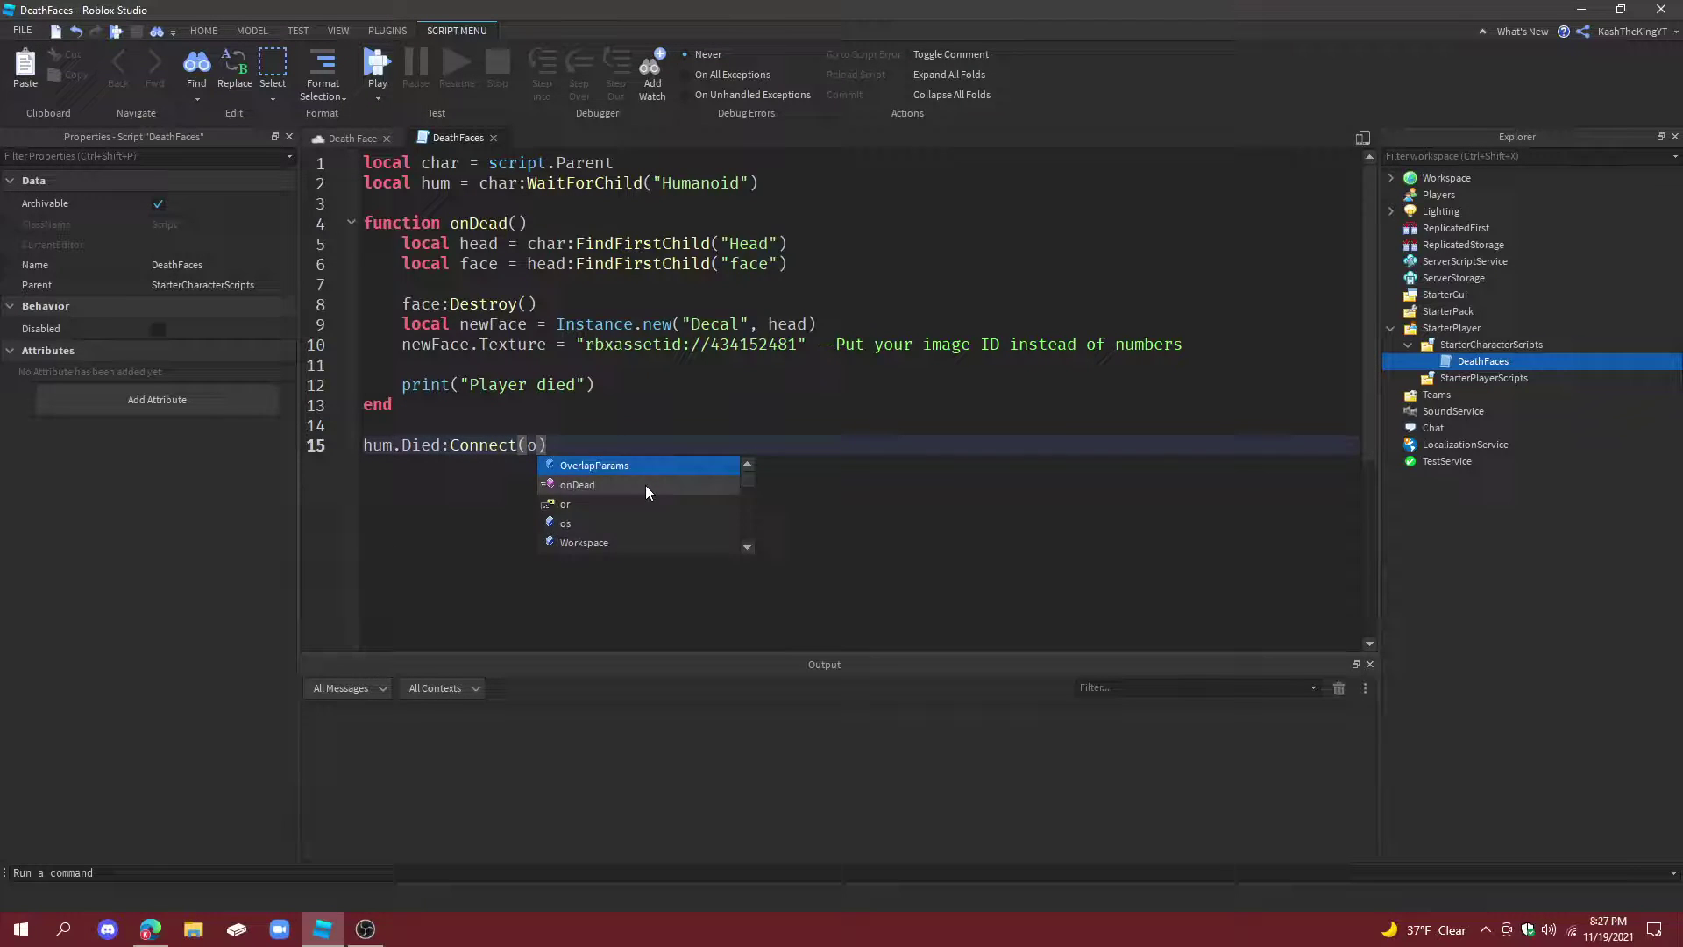
type("ond")
key("Tab")
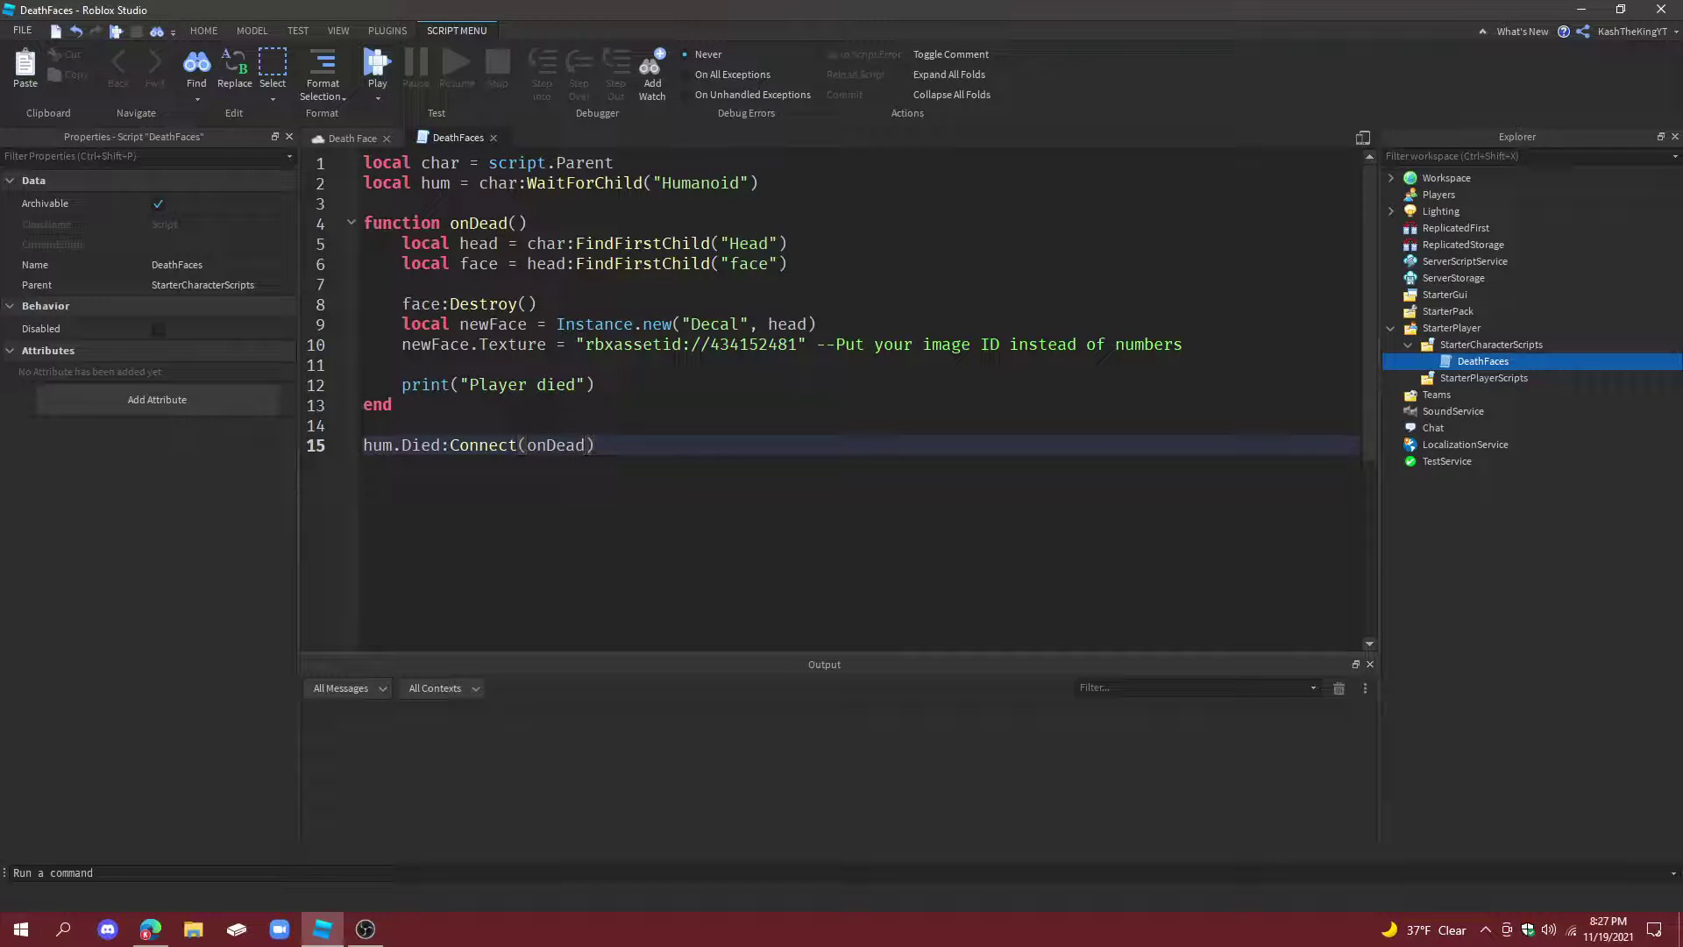
Close the script, then start and stop a quick play test.
left_click(491, 137)
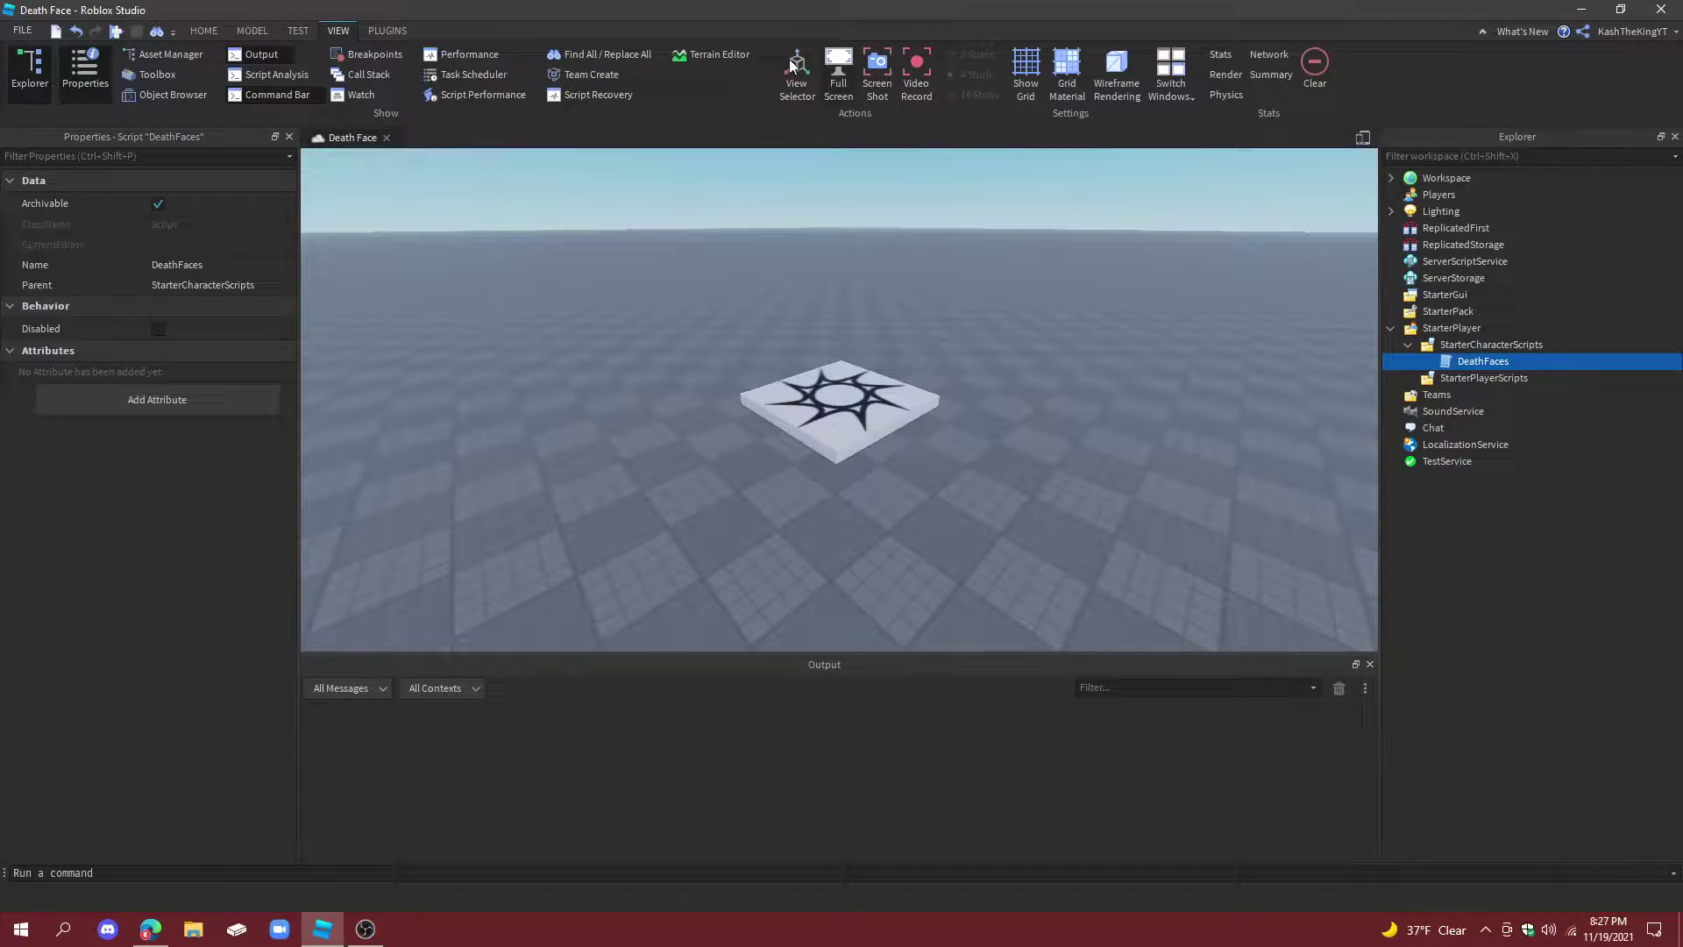
left_click(208, 30)
left_click(741, 60)
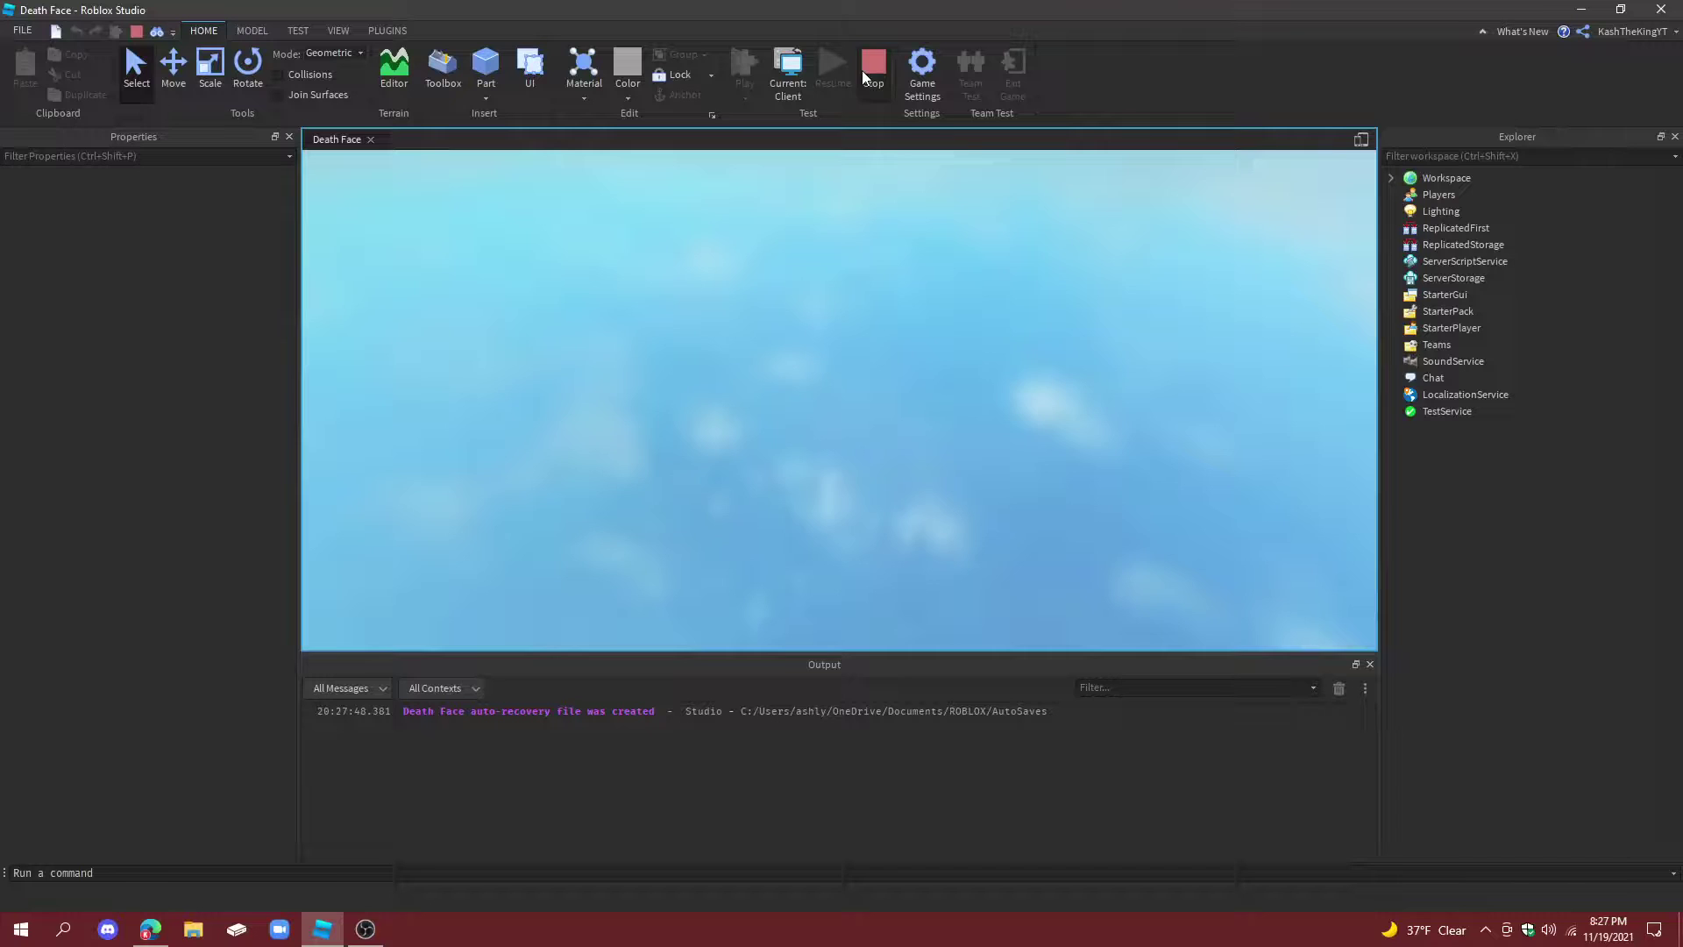
left_click(864, 76)
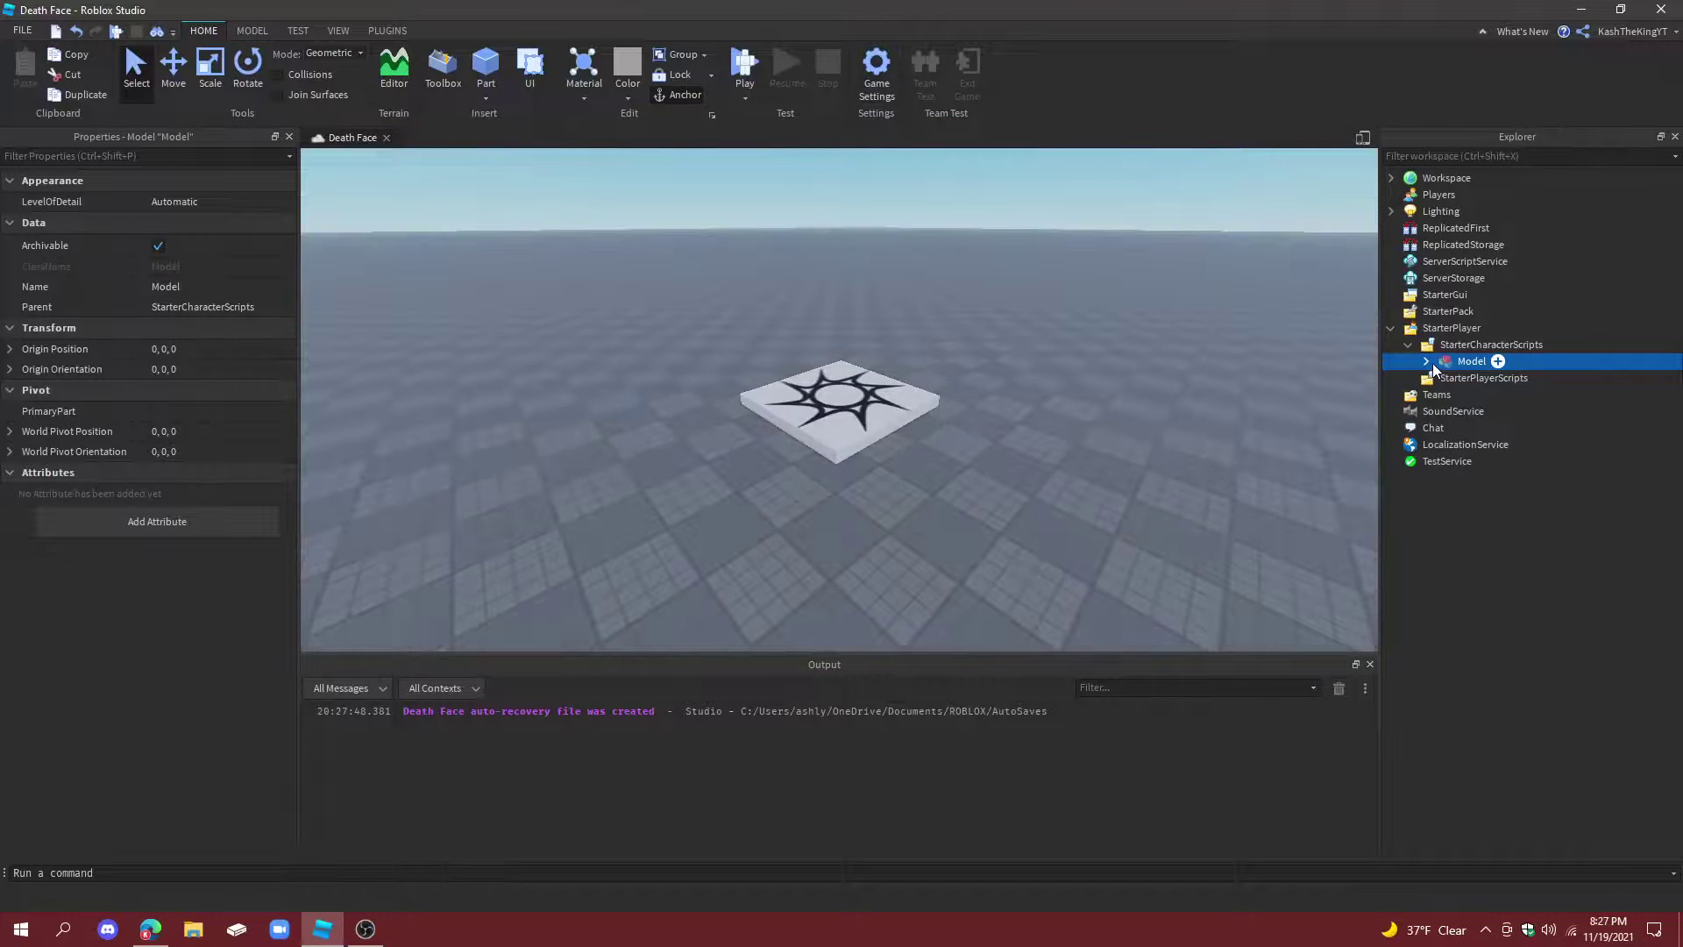
Drag DeathFaces from Model into StarterCharacterScripts and start another play test.
left_click(1426, 362)
left_click_drag(1479, 377, 1469, 343)
left_click(1476, 380)
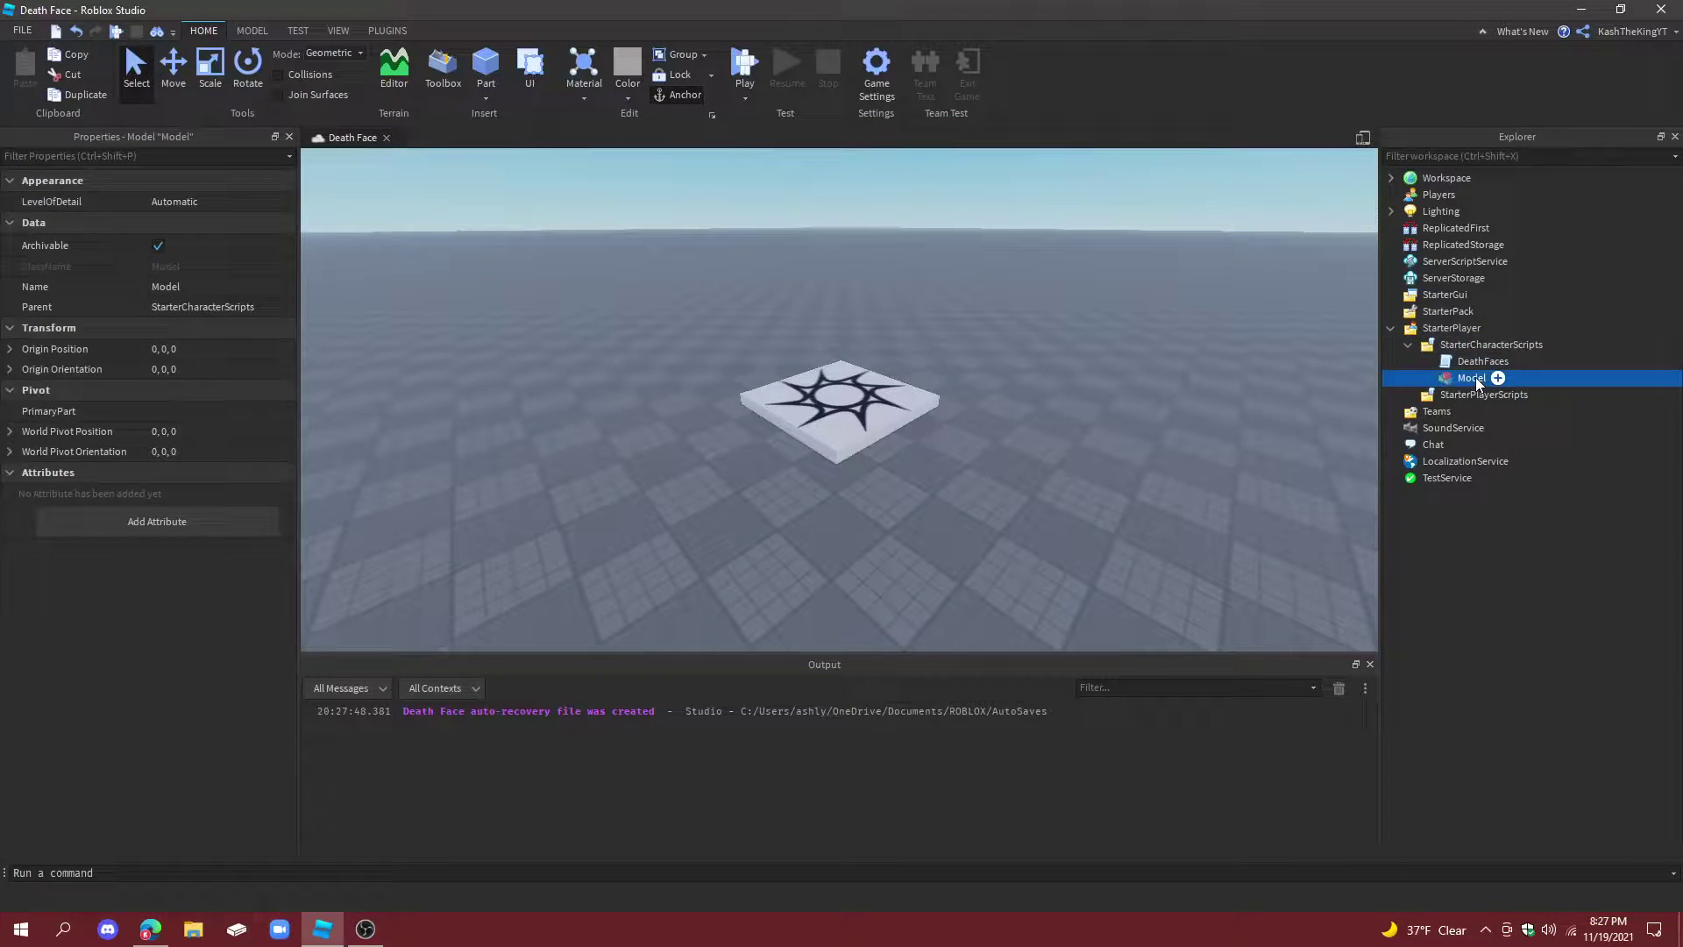
left_click(762, 54)
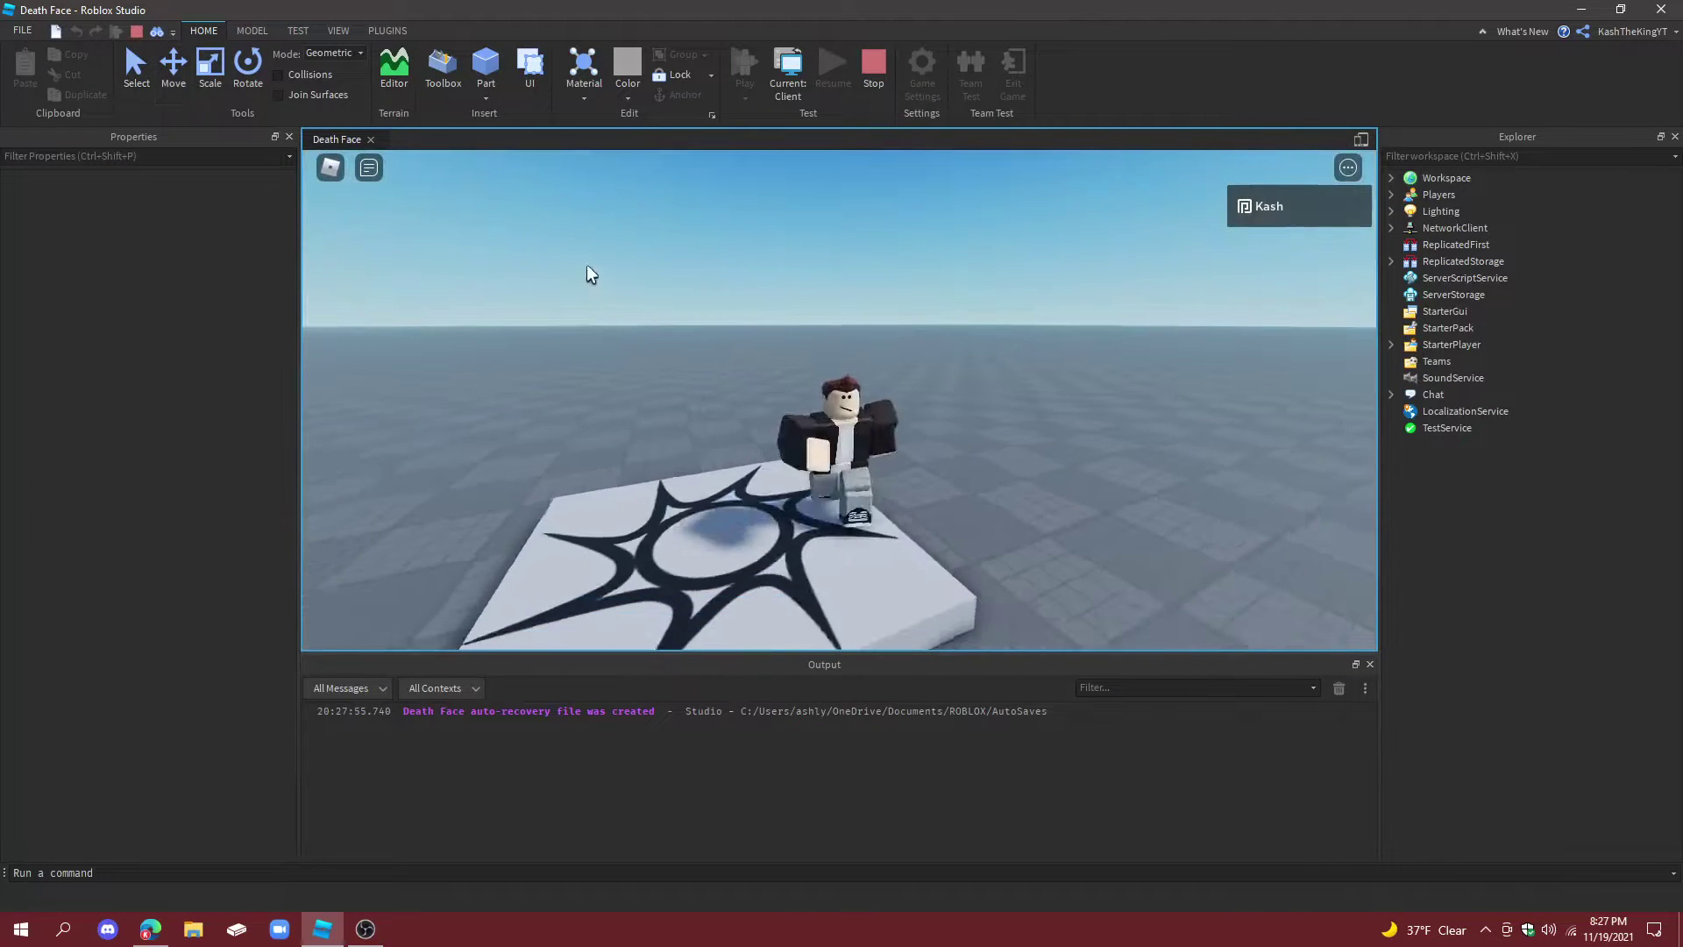
Reset the character from the Esc menu to trigger a death, then walk around.
key("Escape")
key("r")
key("Return")
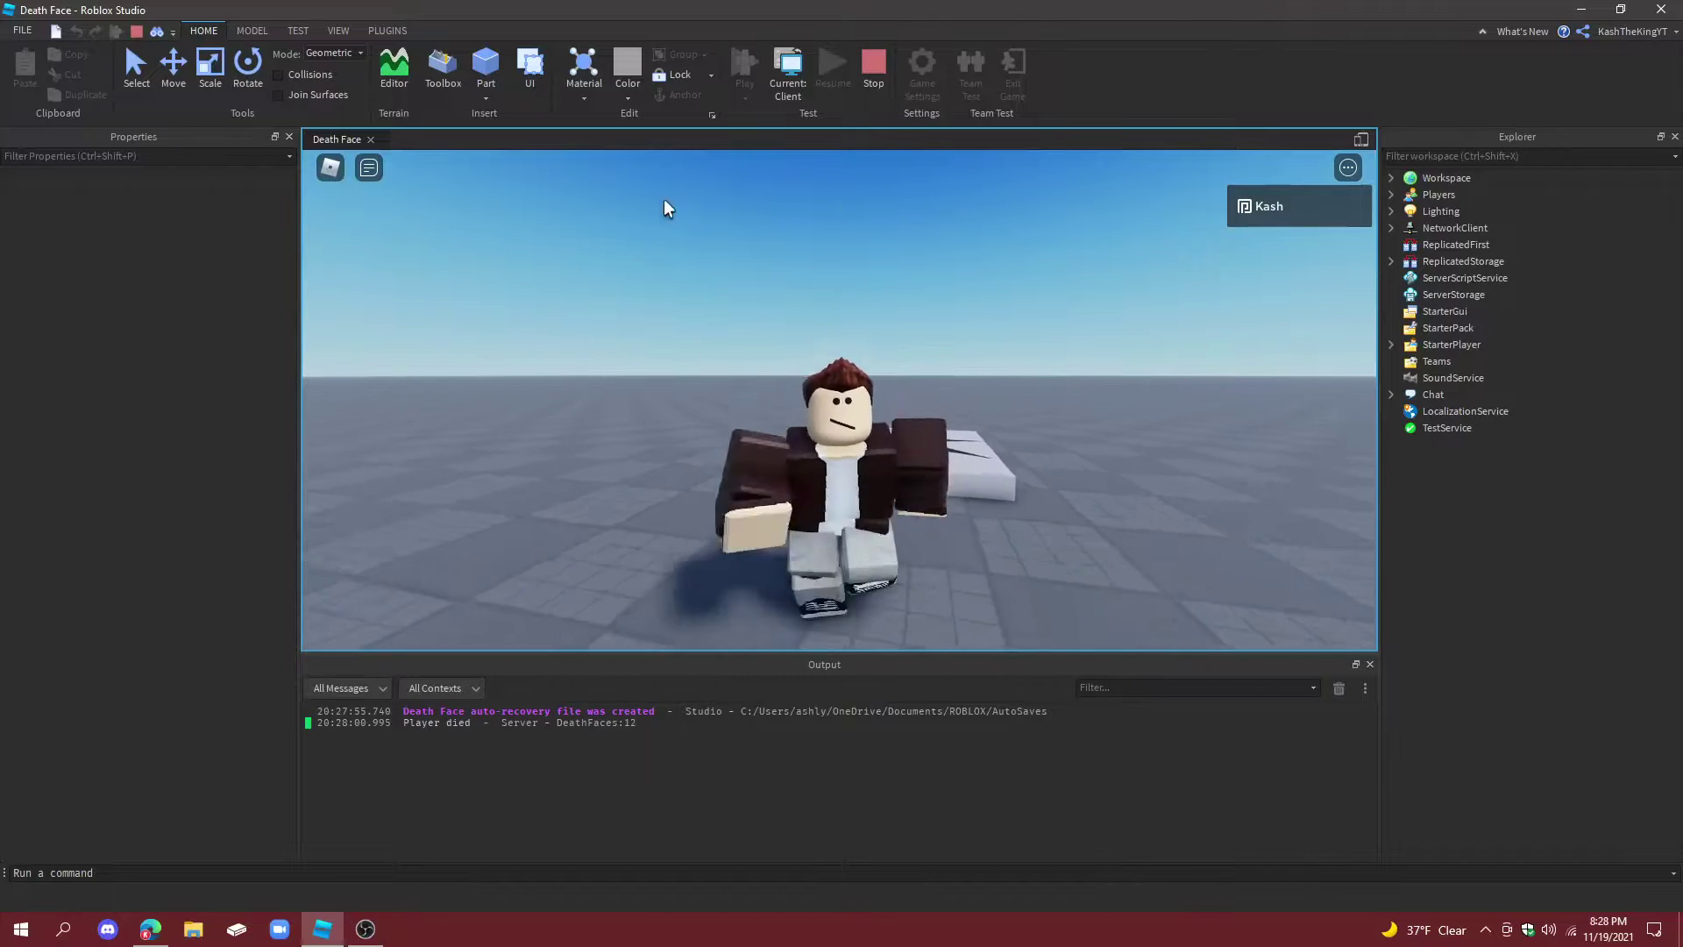
key("s")
key("s")
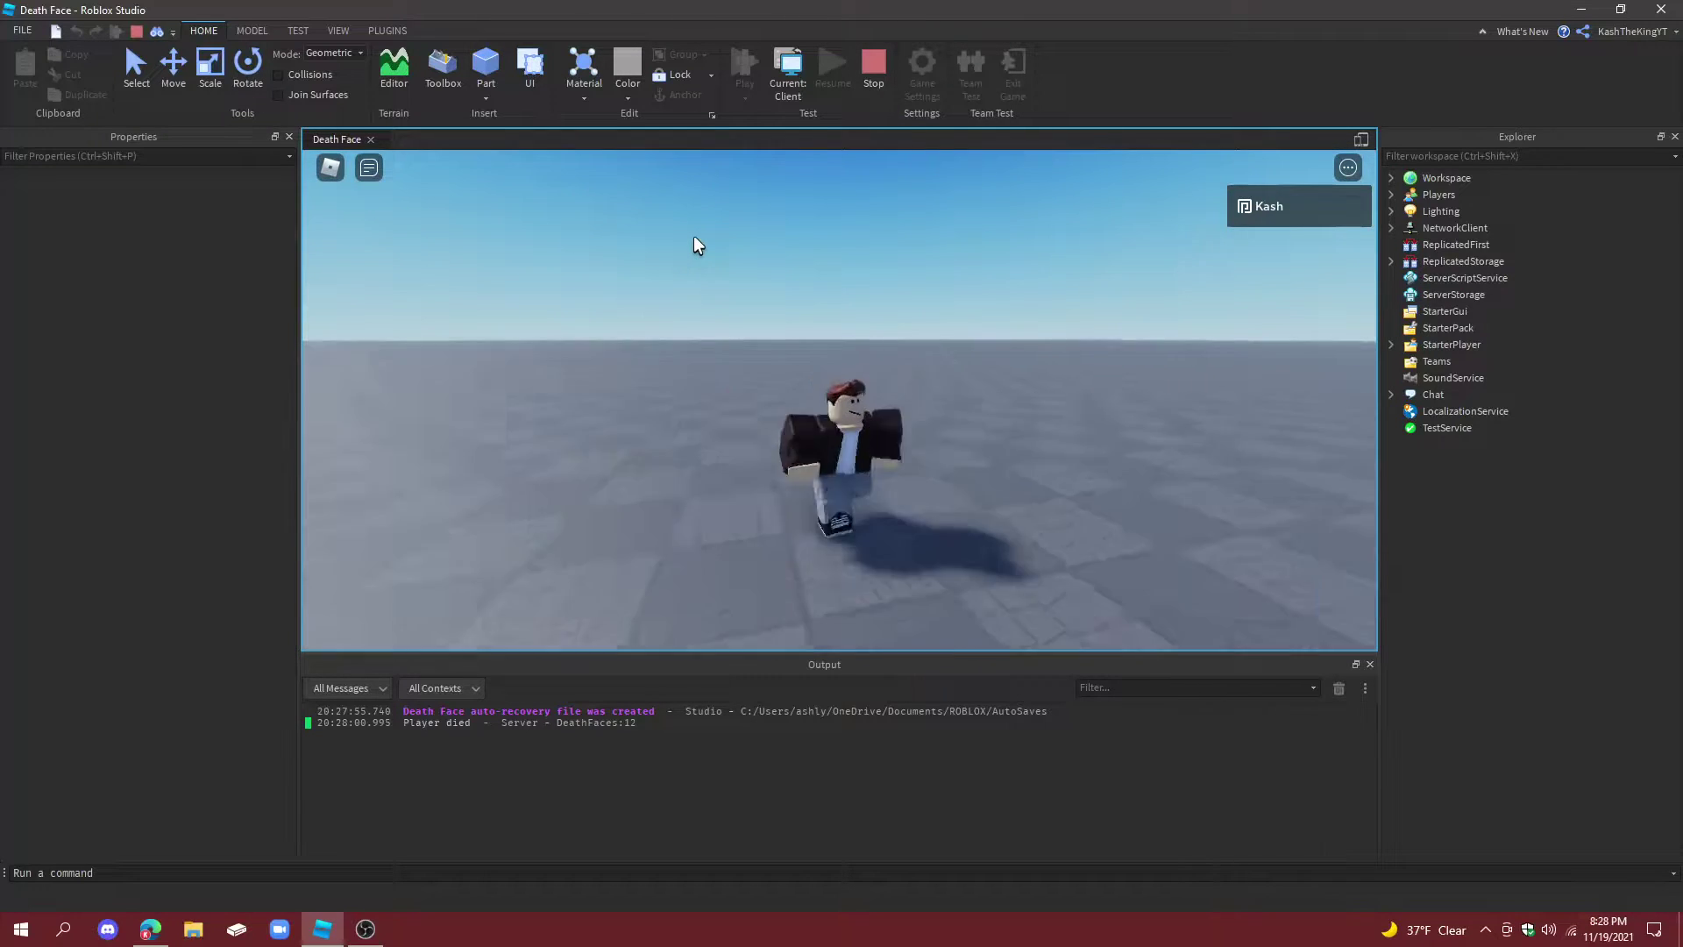
Stop the play test, reopen DeathFaces, and select all its code.
left_click(874, 71)
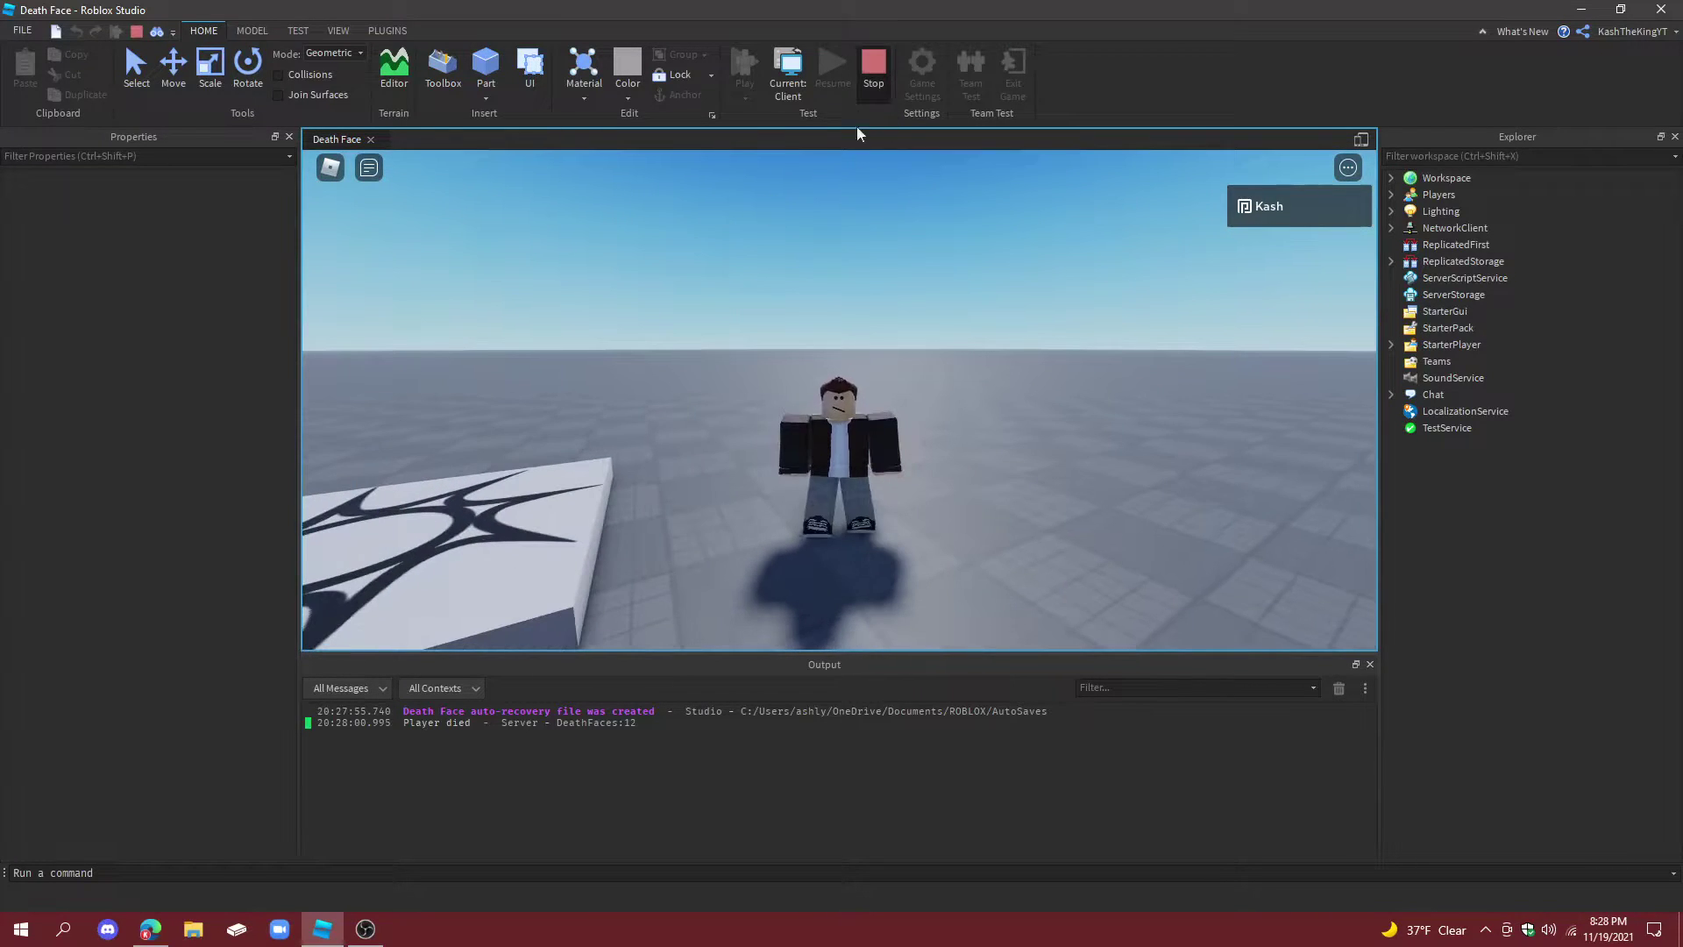
double_click(1497, 362)
mouse_move(599, 447)
left_mouse_down()
mouse_move(364, 223)
mouse_move(363, 162)
left_mouse_up()
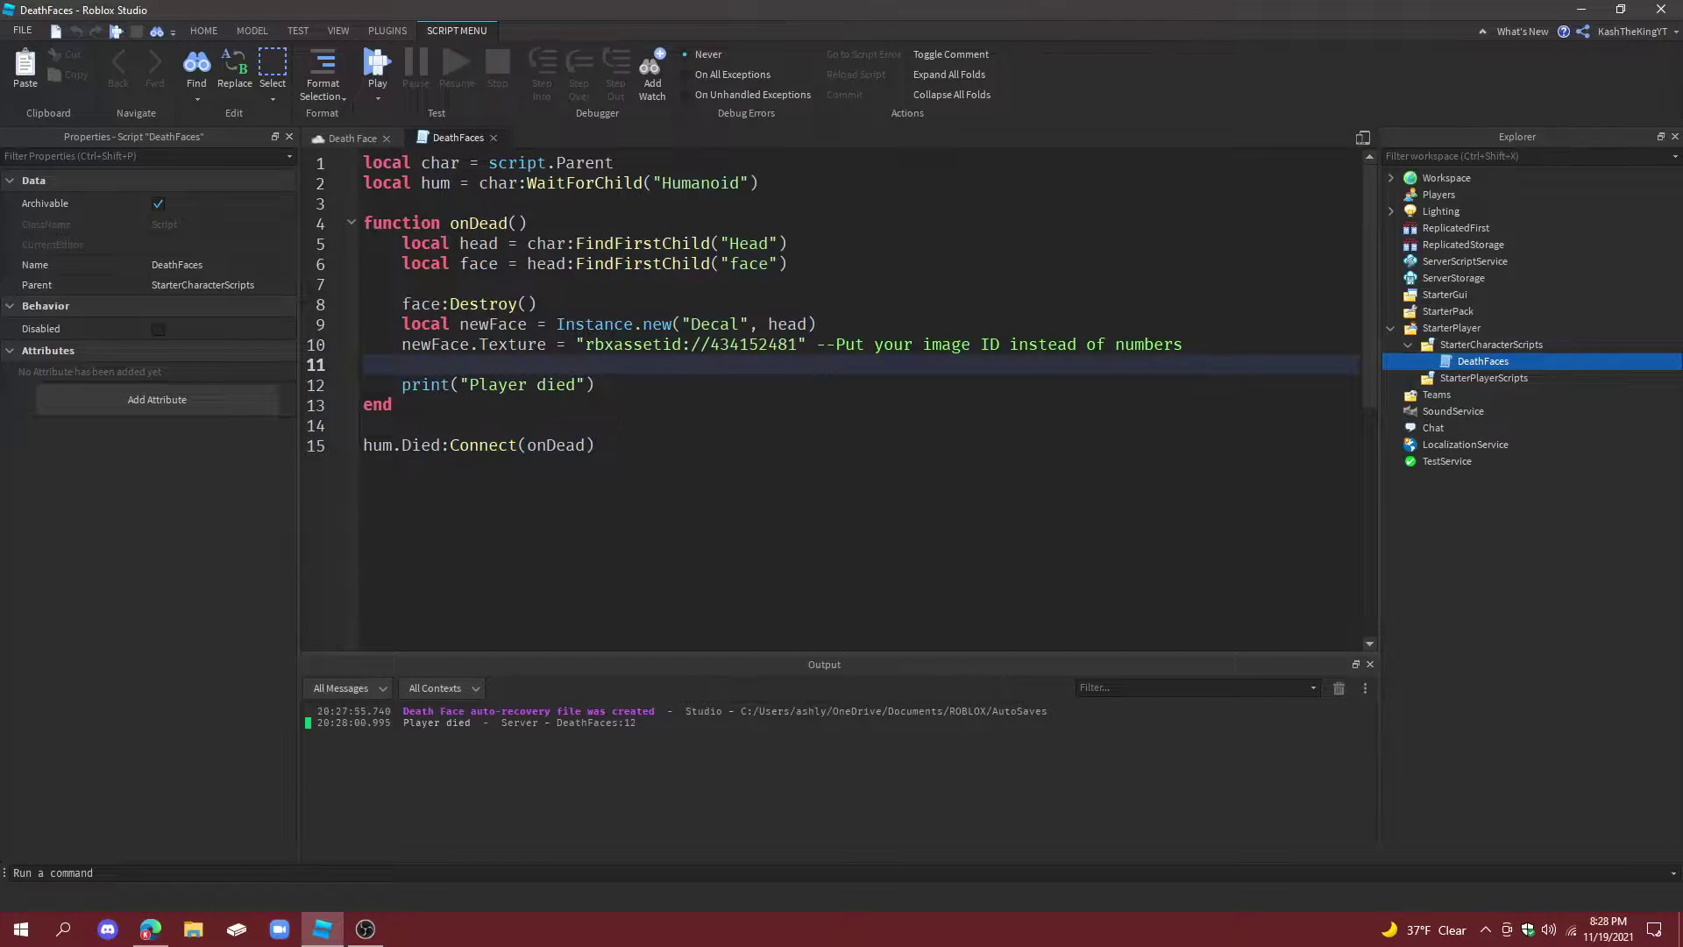
Close the DeathFaces script and orbit the camera around the star part.
left_click(493, 137)
scroll(735, 315, "up", 3)
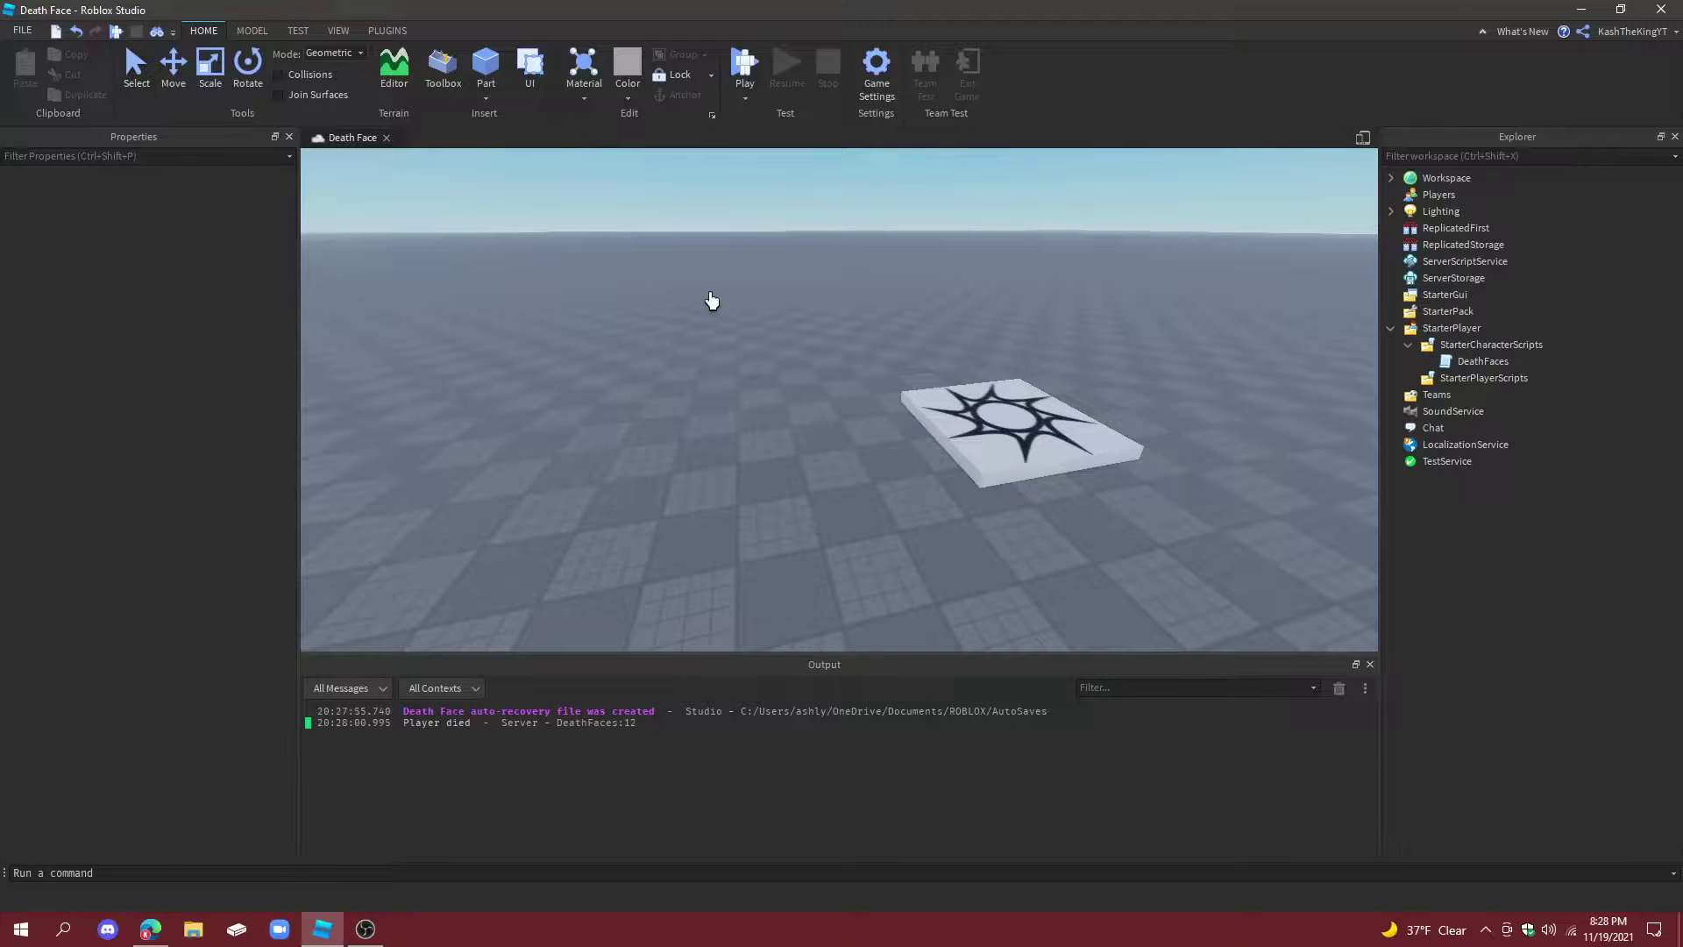
right_click_drag(708, 301, 893, 365)
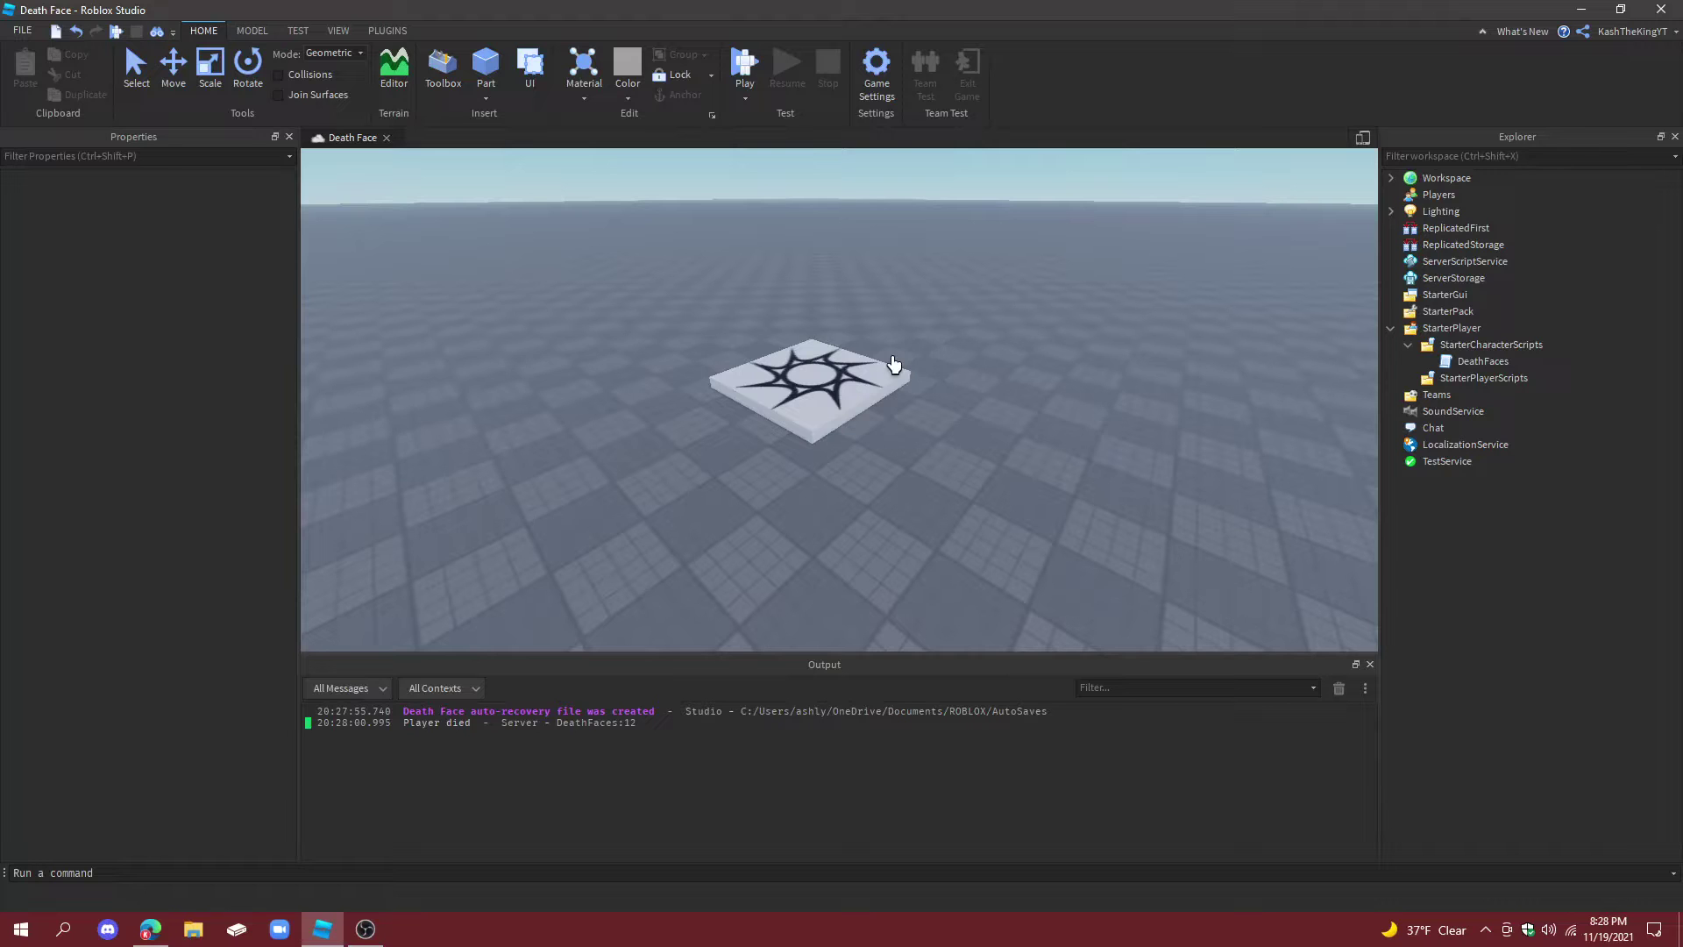
right_click_drag(674, 224, 673, 226)
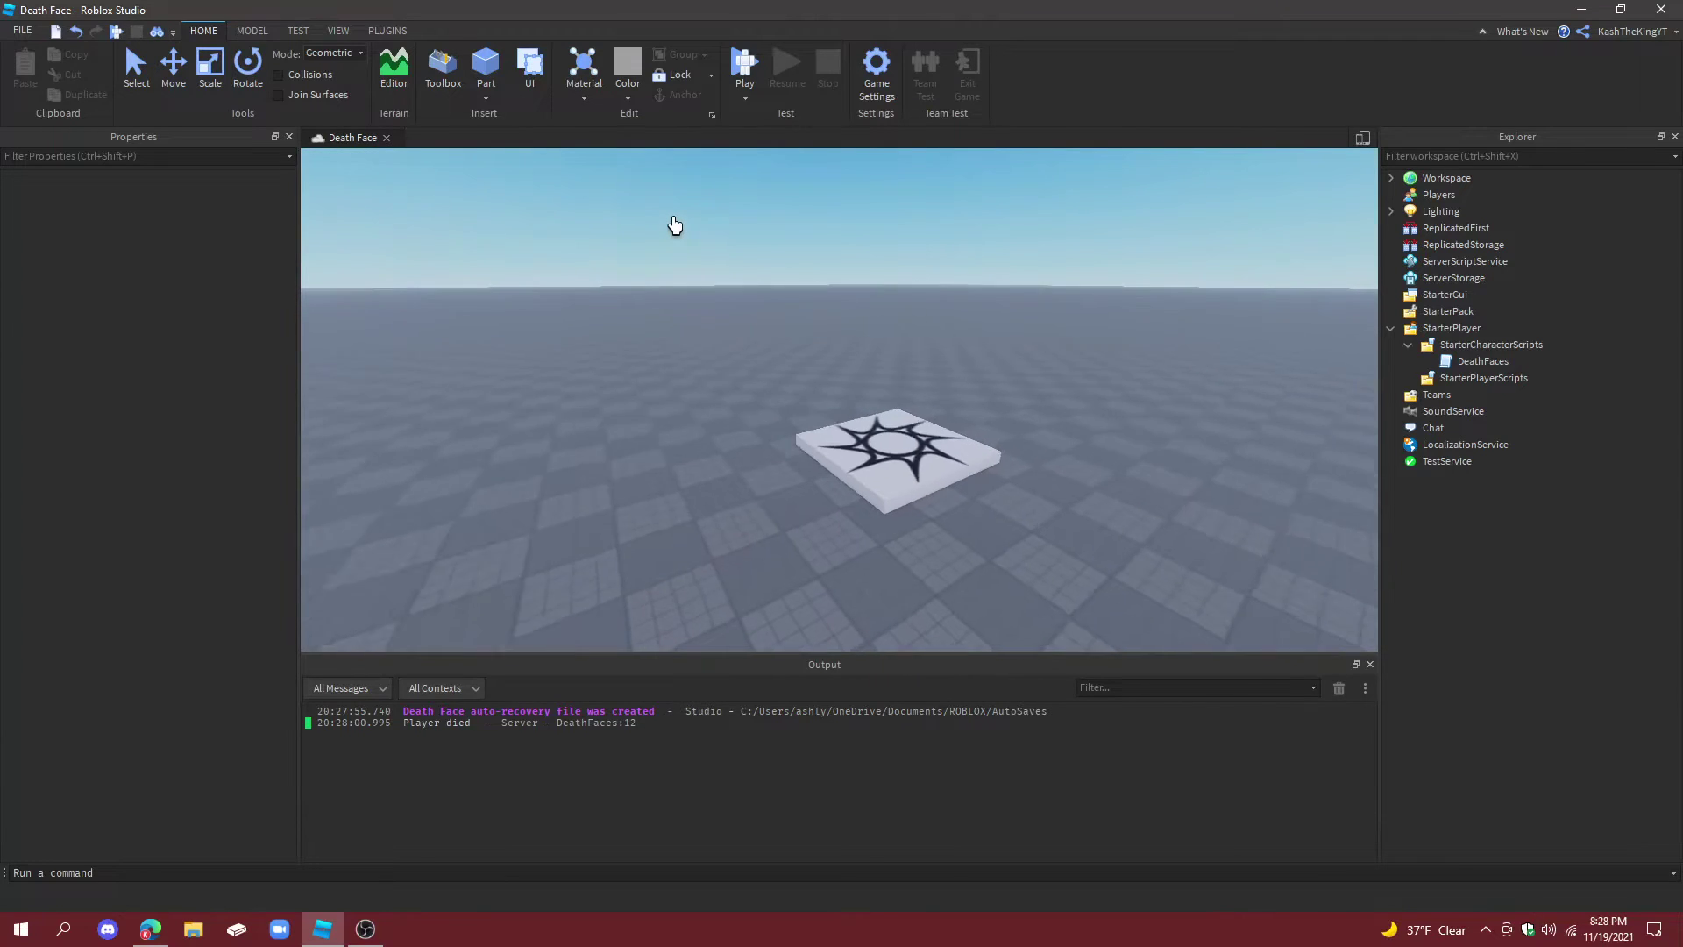